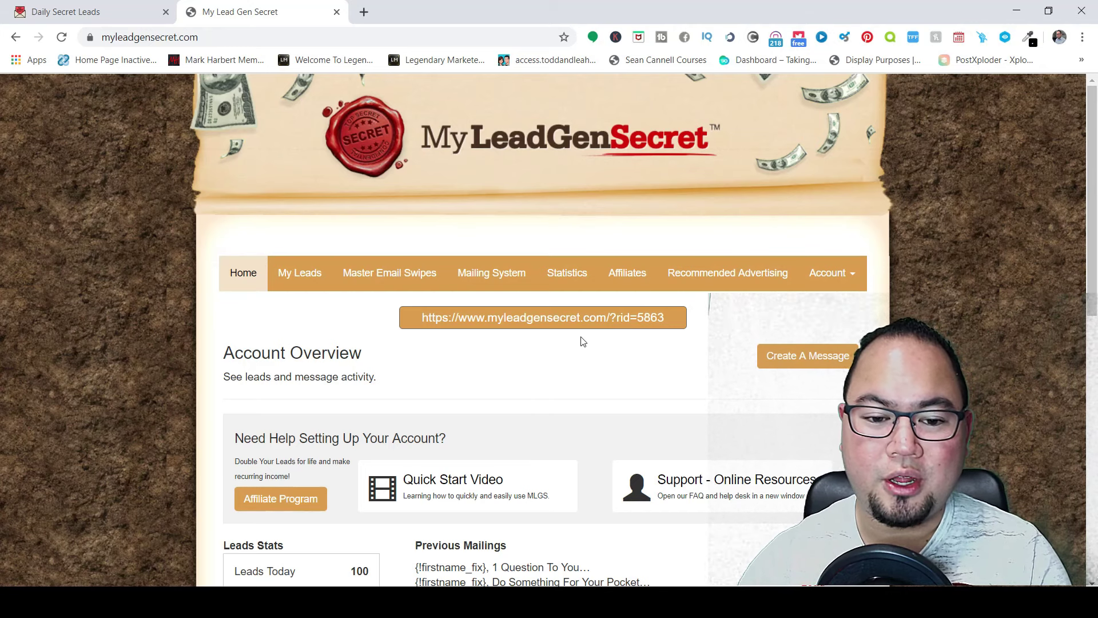
# Browse the affiliate area, moving between the Commissions report and Promo Tools.
pyautogui.click(570, 274)
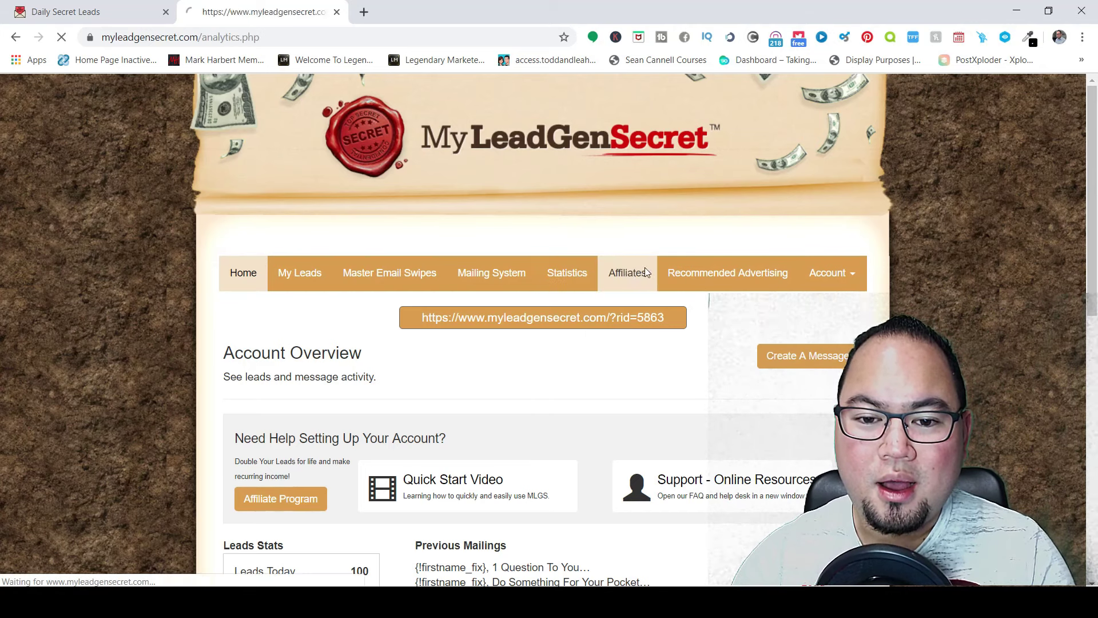
pyautogui.click(638, 276)
pyautogui.click(338, 325)
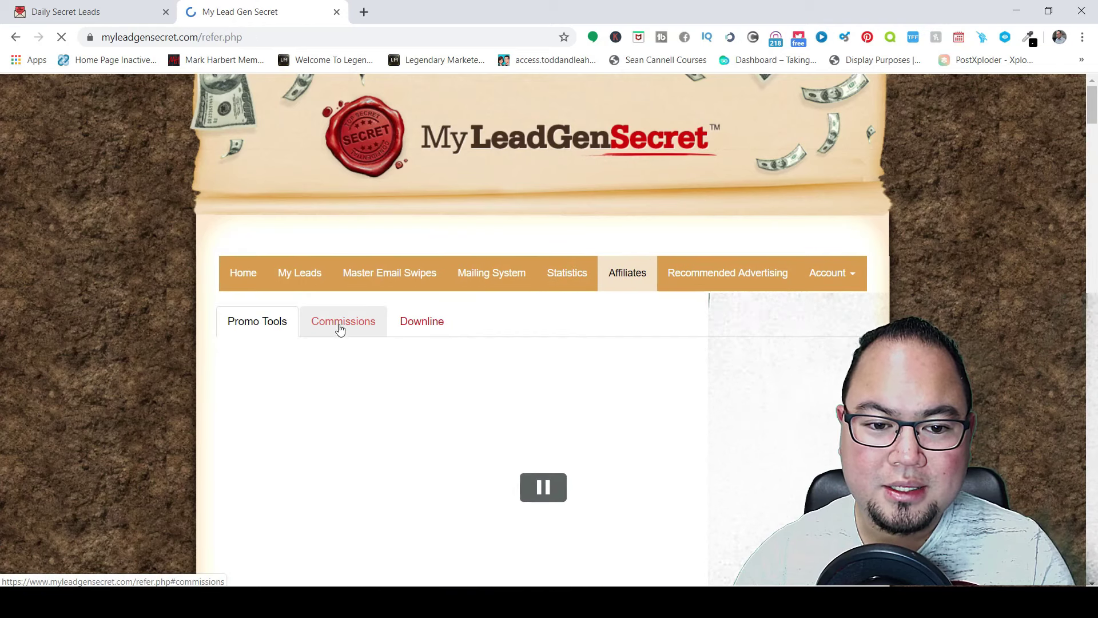
pyautogui.scroll(-3, 481, 364)
pyautogui.scroll(3, 481, 360)
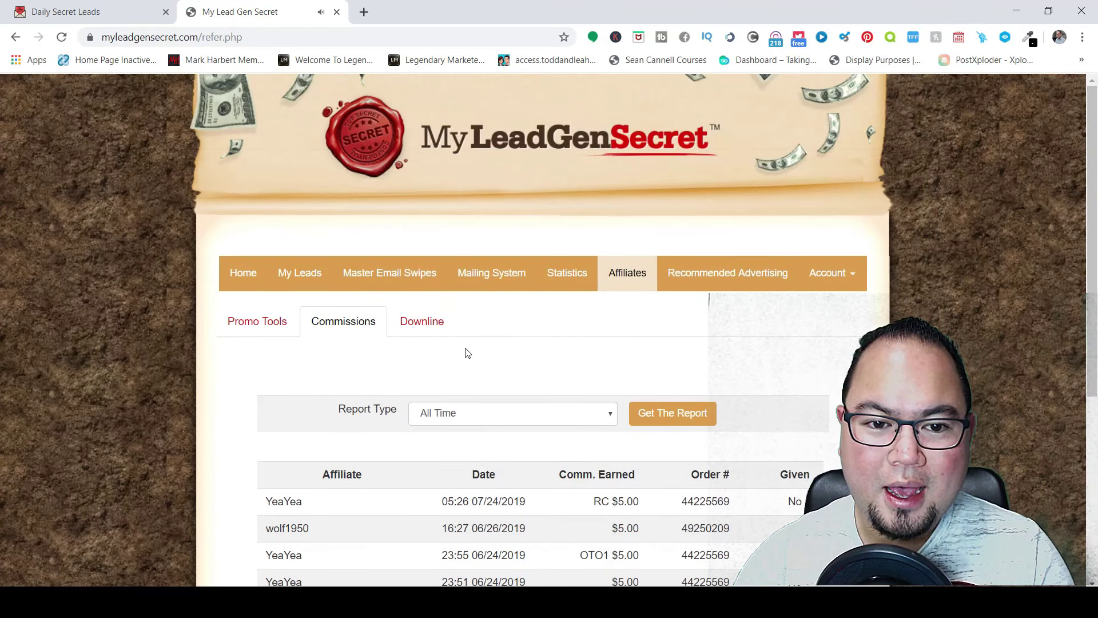
pyautogui.click(251, 324)
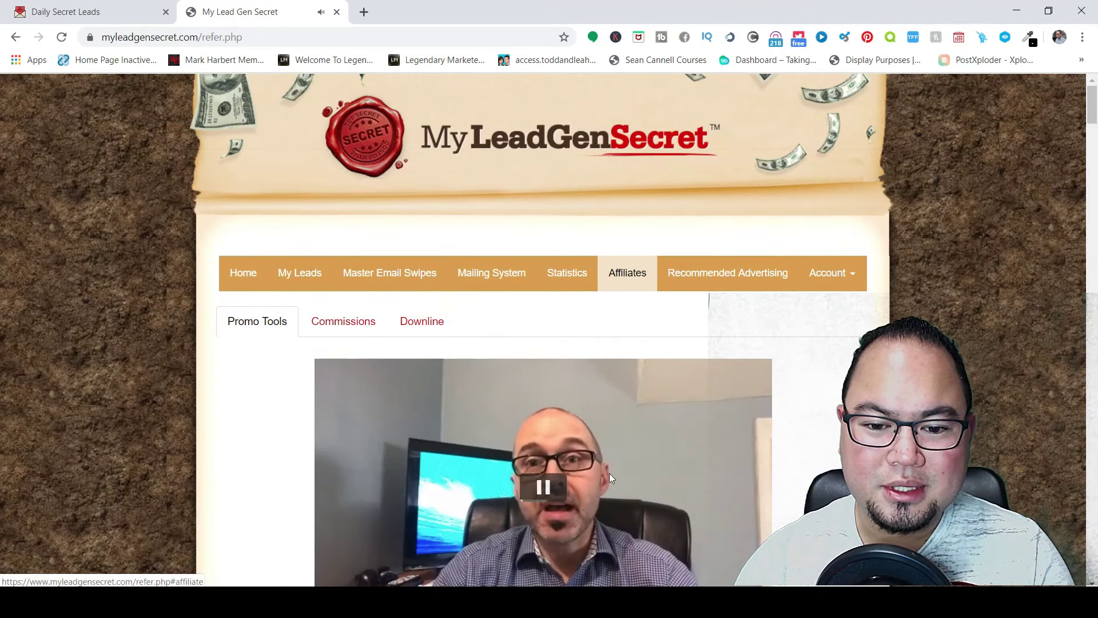
pyautogui.click(310, 333)
pyautogui.scroll(-3, 451, 394)
pyautogui.scroll(3, 451, 394)
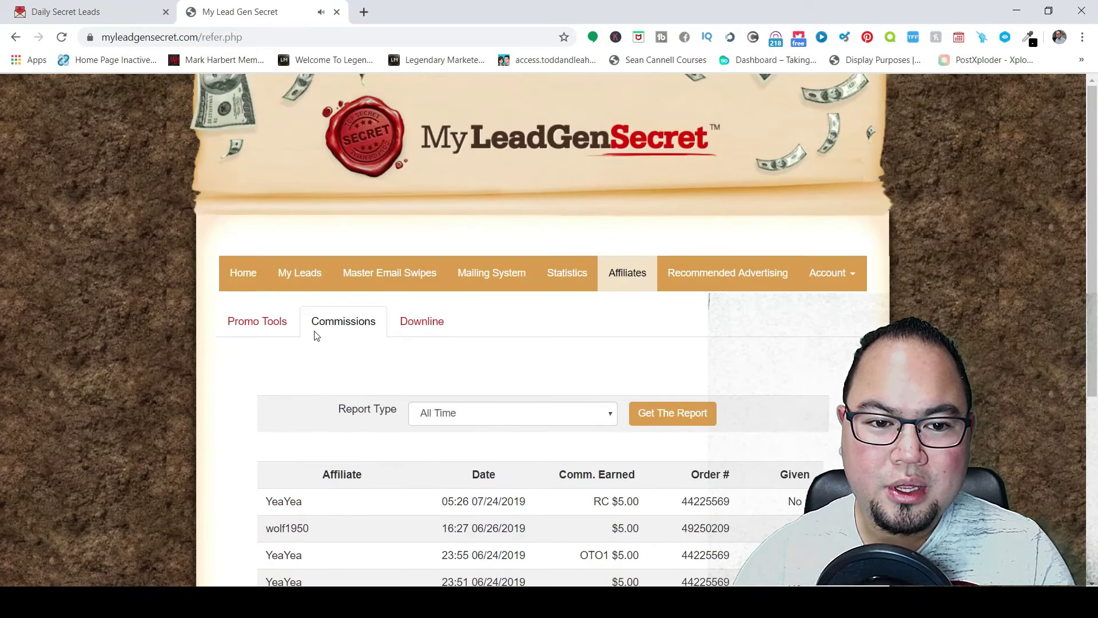
pyautogui.click(253, 331)
pyautogui.scroll(-5, 474, 398)
pyautogui.scroll(-2, 609, 358)
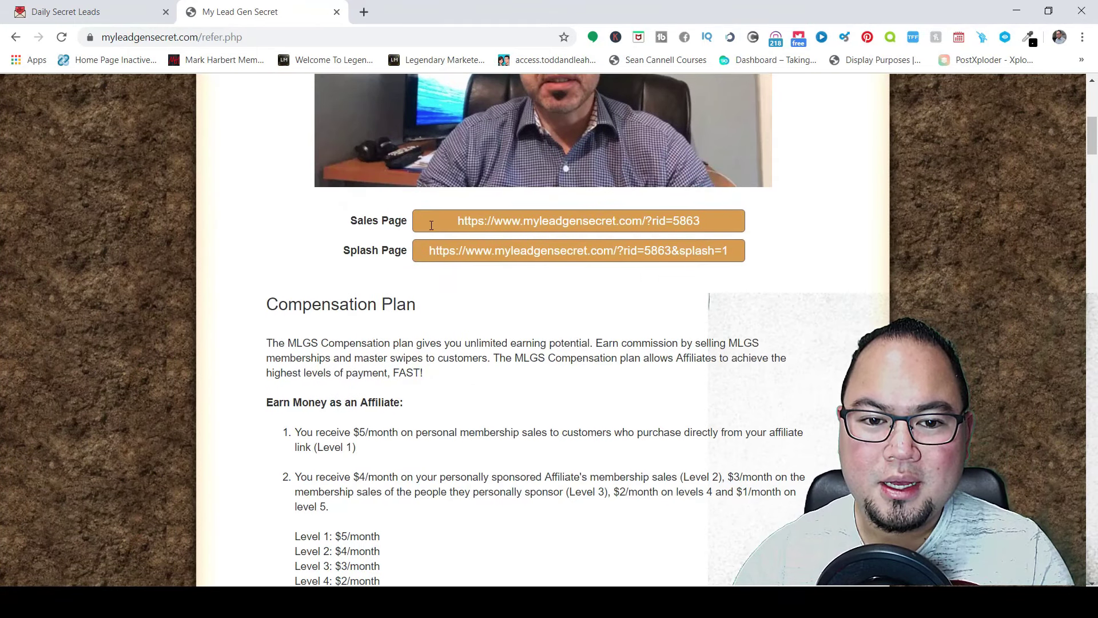
# Select the rid=5863 Sales Page link, then bring Daily Secret Leads forward.
pyautogui.moveTo(431, 225); pyautogui.dragTo(704, 221)
pyautogui.click(588, 223)
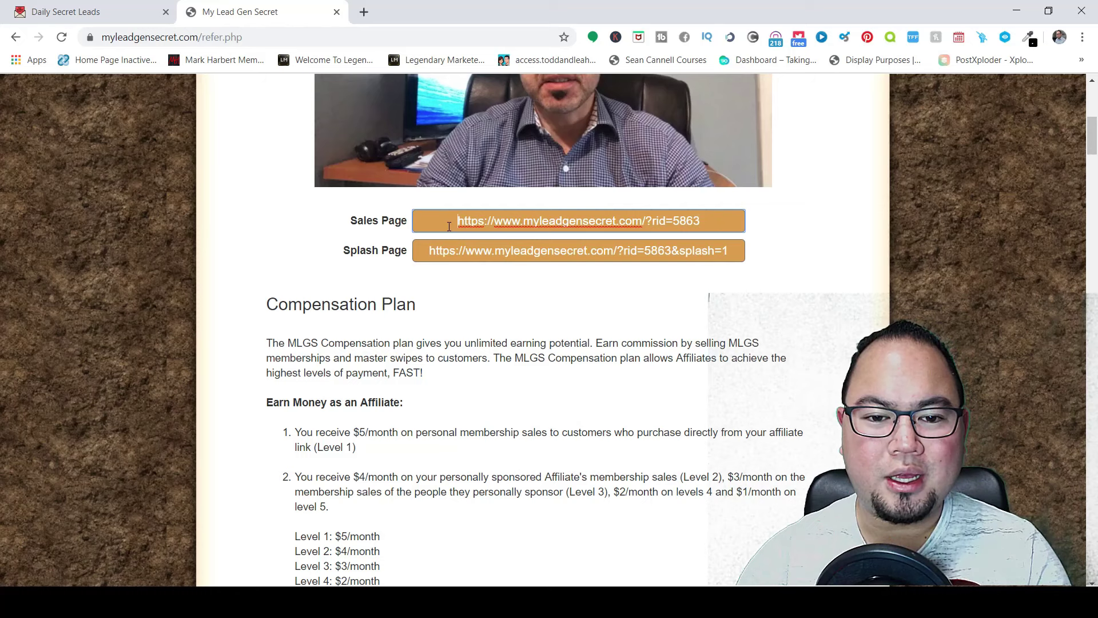
pyautogui.moveTo(449, 225); pyautogui.dragTo(713, 226)
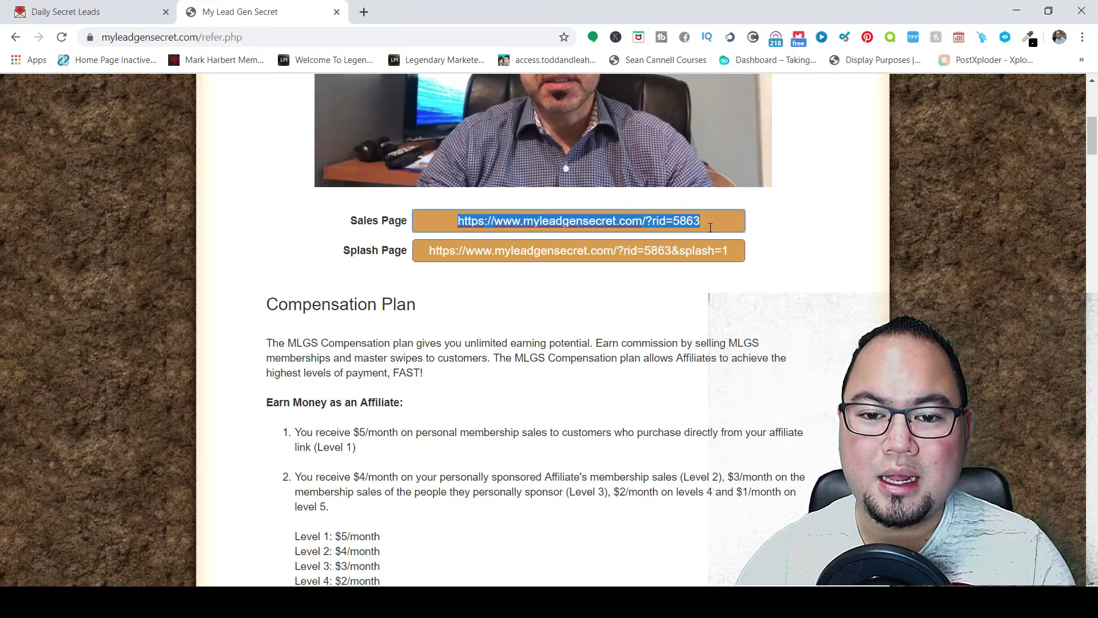
pyautogui.click(805, 232)
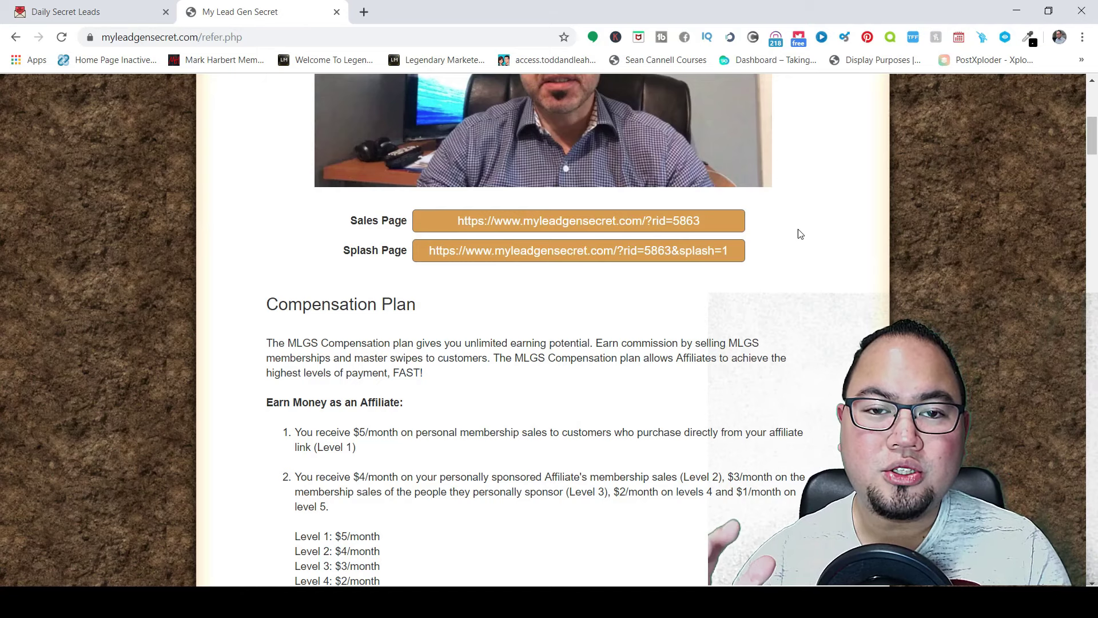
pyautogui.moveTo(86, 12); pyautogui.dragTo(225, 12)
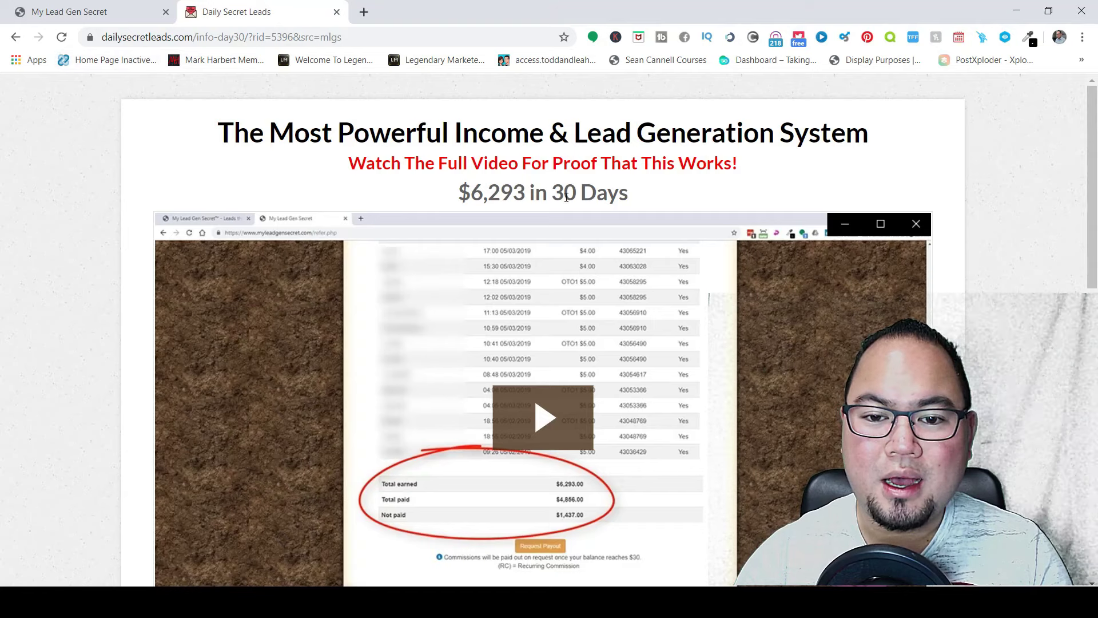
pyautogui.moveTo(1094, 159); pyautogui.dragTo(1095, 323)
pyautogui.scroll(4, 298, 289)
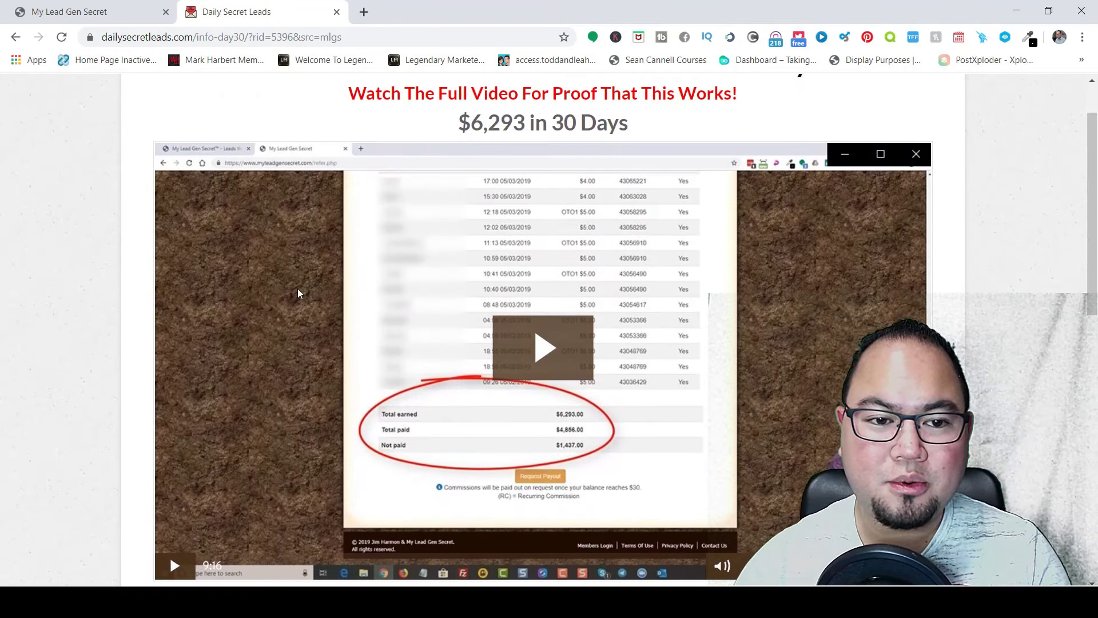
pyautogui.scroll(1, 249, 294)
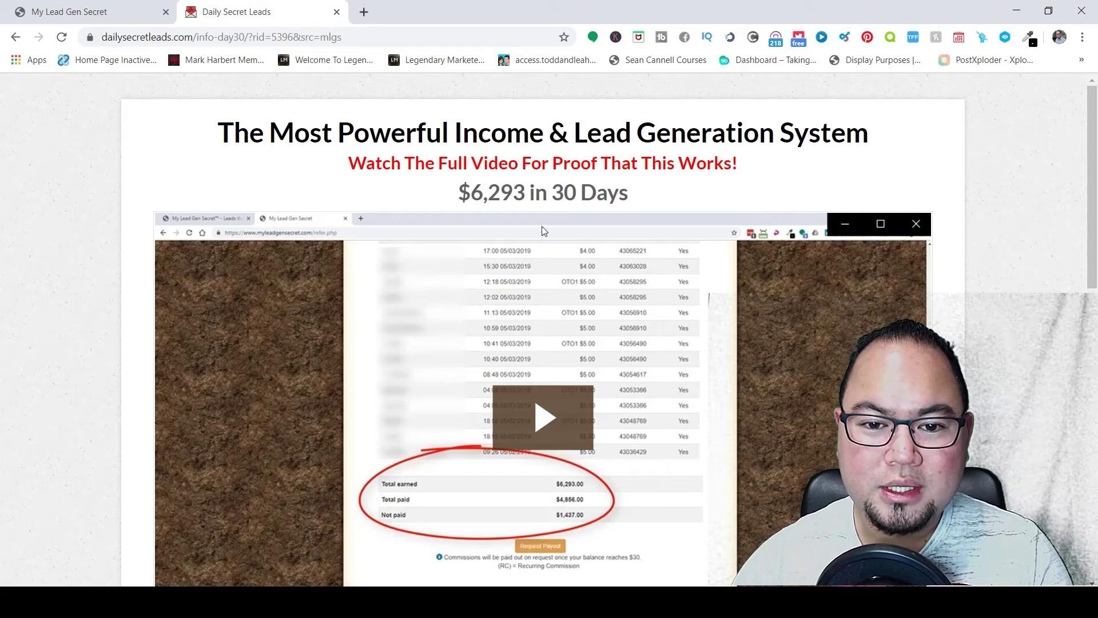
pyautogui.scroll(-3, 773, 429)
pyautogui.scroll(-2, 626, 425)
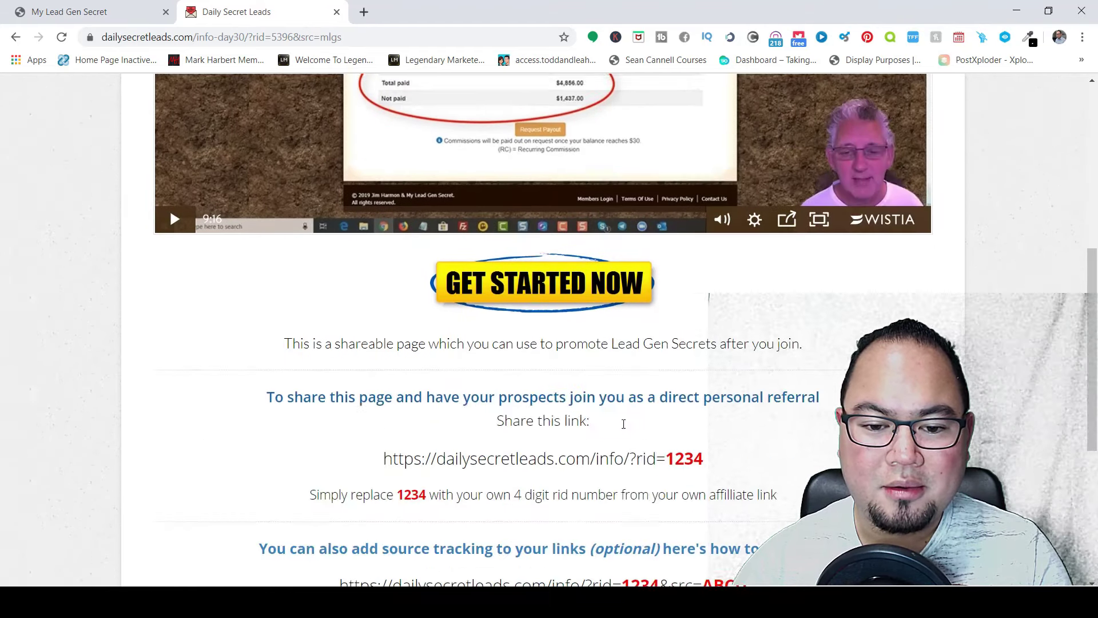
pyautogui.scroll(1, 627, 425)
pyautogui.scroll(3, 627, 427)
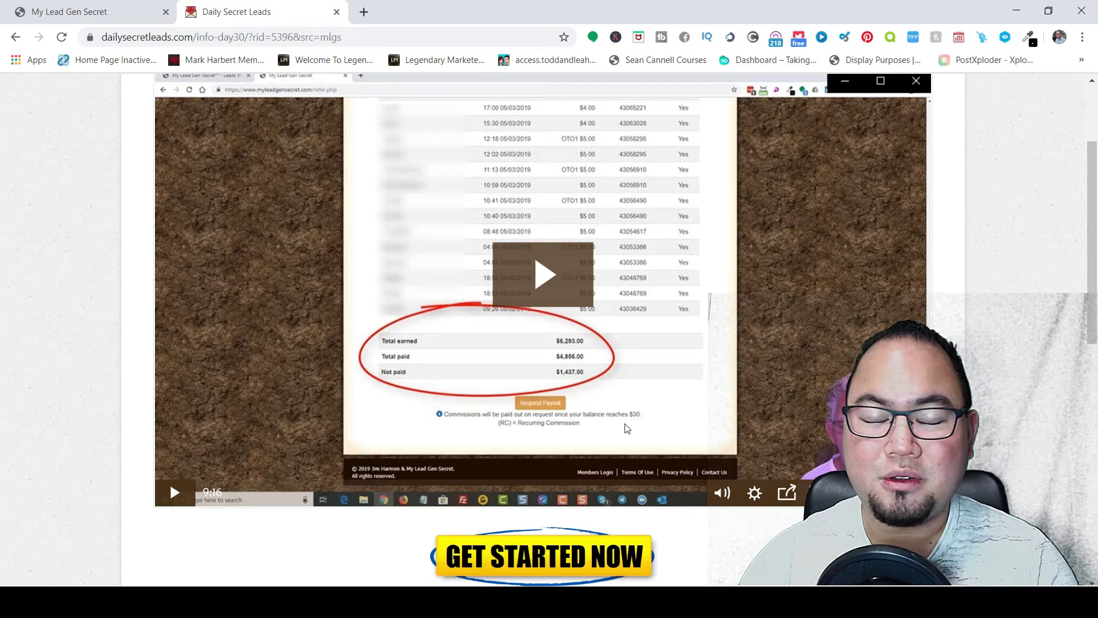
pyautogui.scroll(-1, 619, 477)
pyautogui.scroll(-2, 619, 477)
pyautogui.scroll(-1, 622, 475)
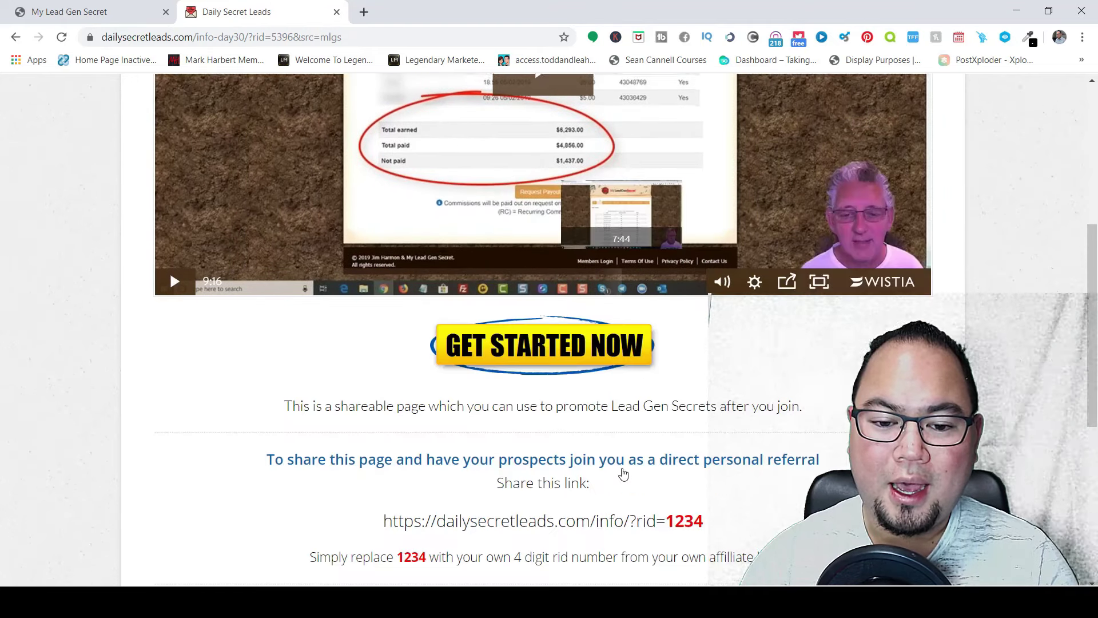
pyautogui.scroll(-3, 623, 474)
pyautogui.scroll(3, 623, 474)
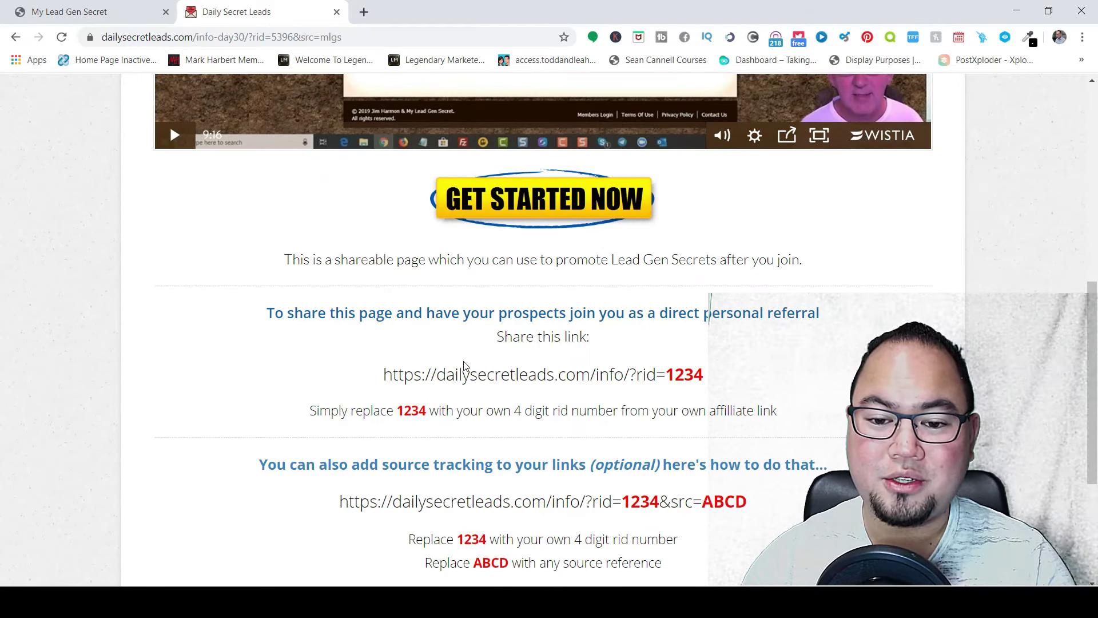
pyautogui.scroll(2, 443, 371)
pyautogui.scroll(6, 443, 372)
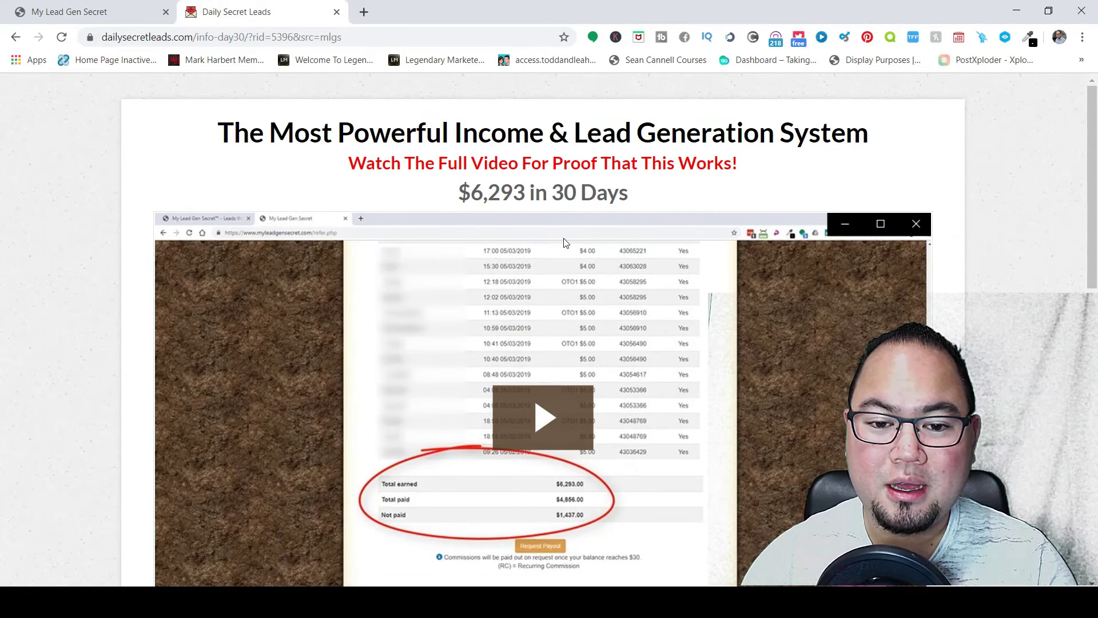
pyautogui.scroll(-3, 396, 300)
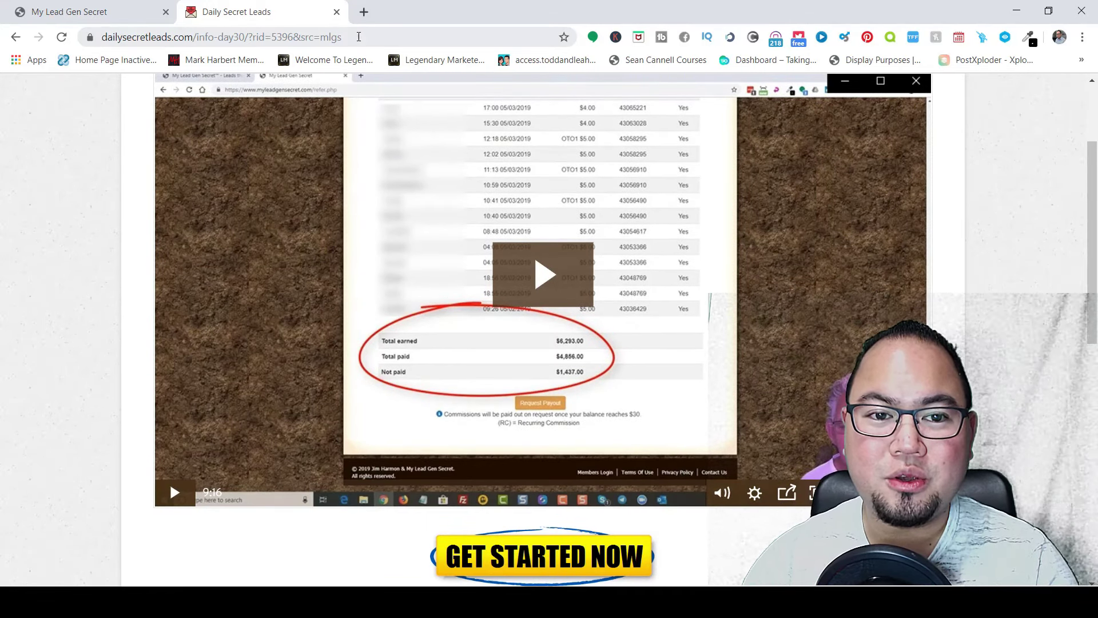
pyautogui.click(364, 40)
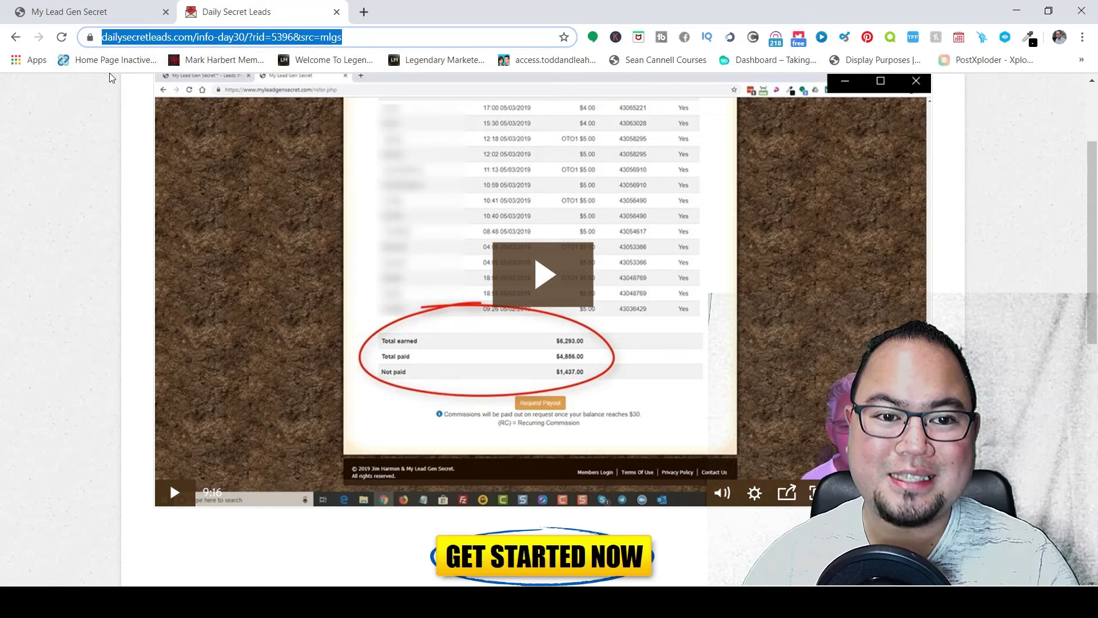
pyautogui.click(272, 39)
pyautogui.moveTo(305, 37); pyautogui.dragTo(327, 38)
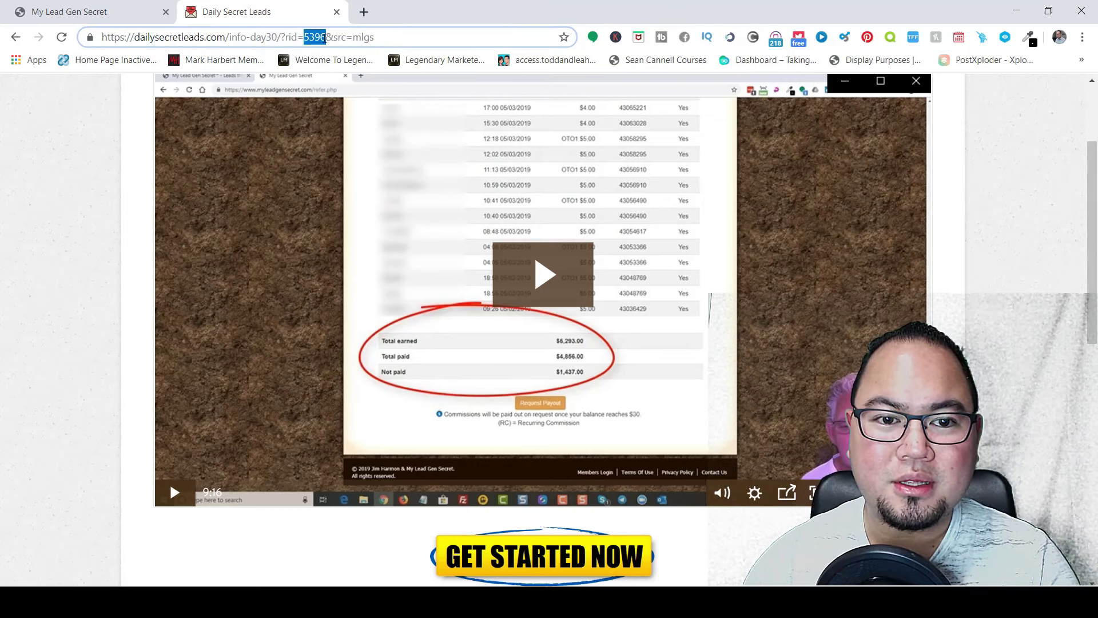
pyautogui.click(418, 39)
pyautogui.scroll(-3, 388, 75)
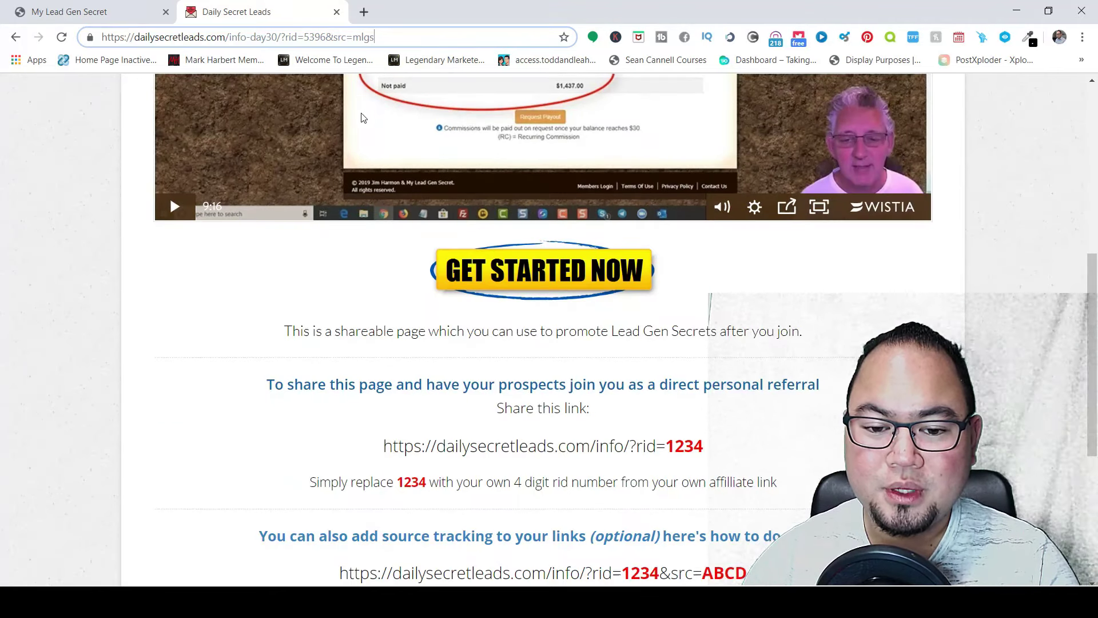
pyautogui.scroll(-3, 434, 152)
pyautogui.scroll(1, 593, 190)
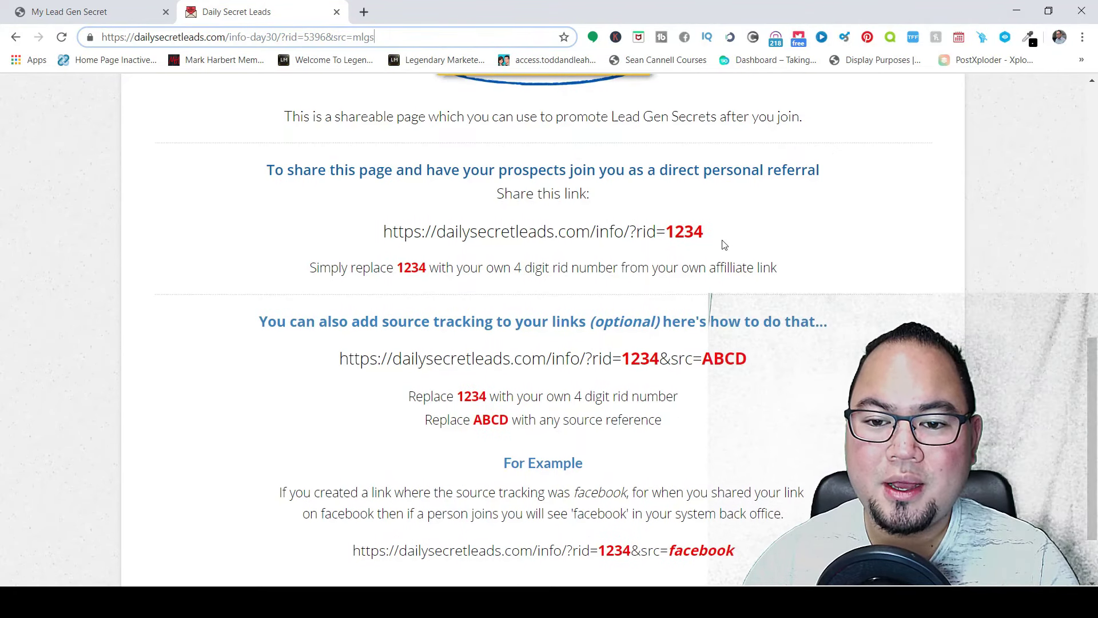
pyautogui.moveTo(665, 233); pyautogui.dragTo(707, 235)
pyautogui.scroll(3, 481, 155)
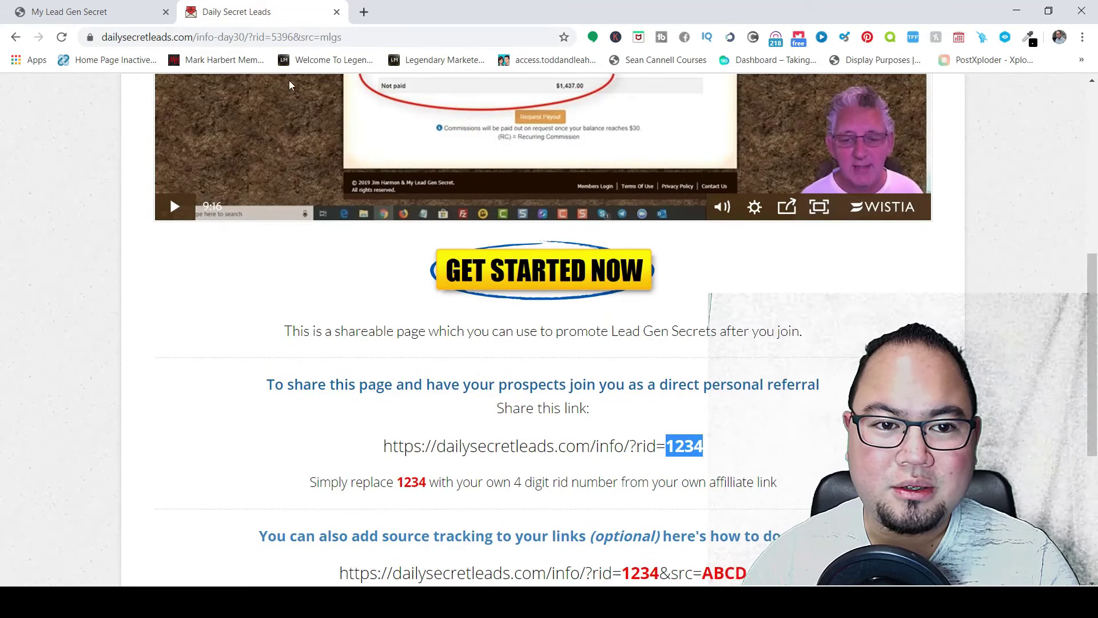
pyautogui.moveTo(269, 41); pyautogui.dragTo(273, 38)
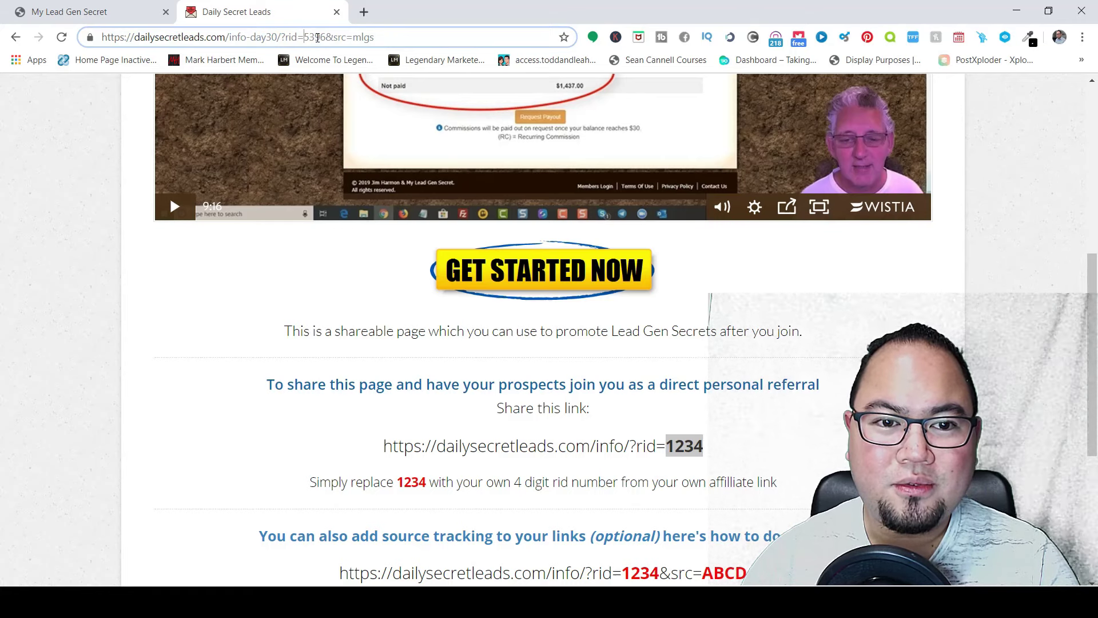
pyautogui.press('Return')
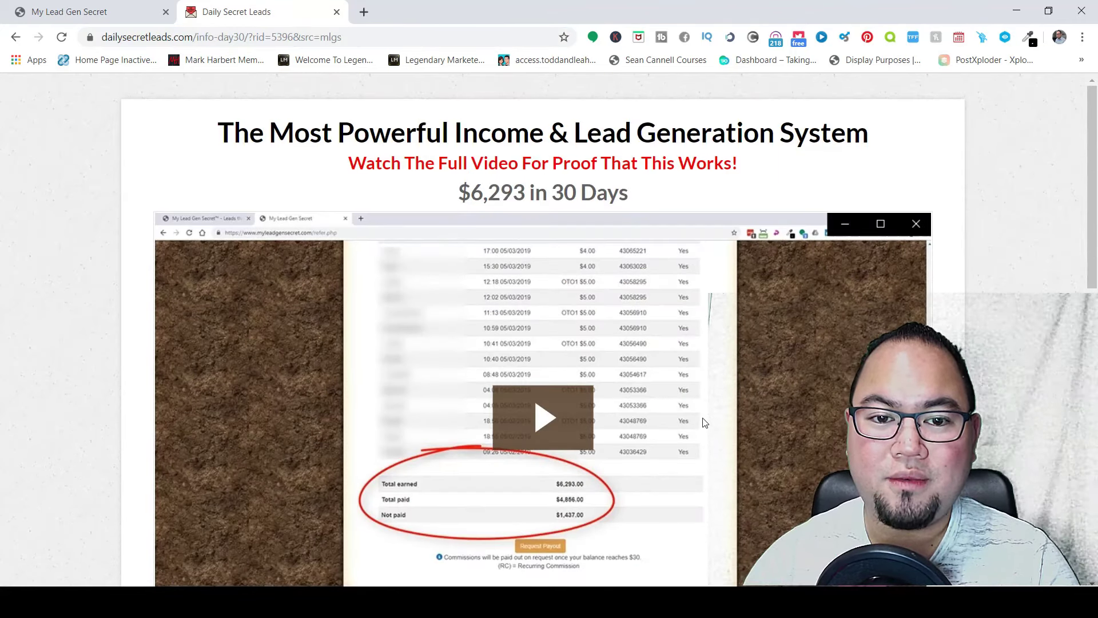
# Recheck the rid 5863 Sales Page link in My Lead Gen Secret, then return to Daily Secret Leads.
pyautogui.click(57, 7)
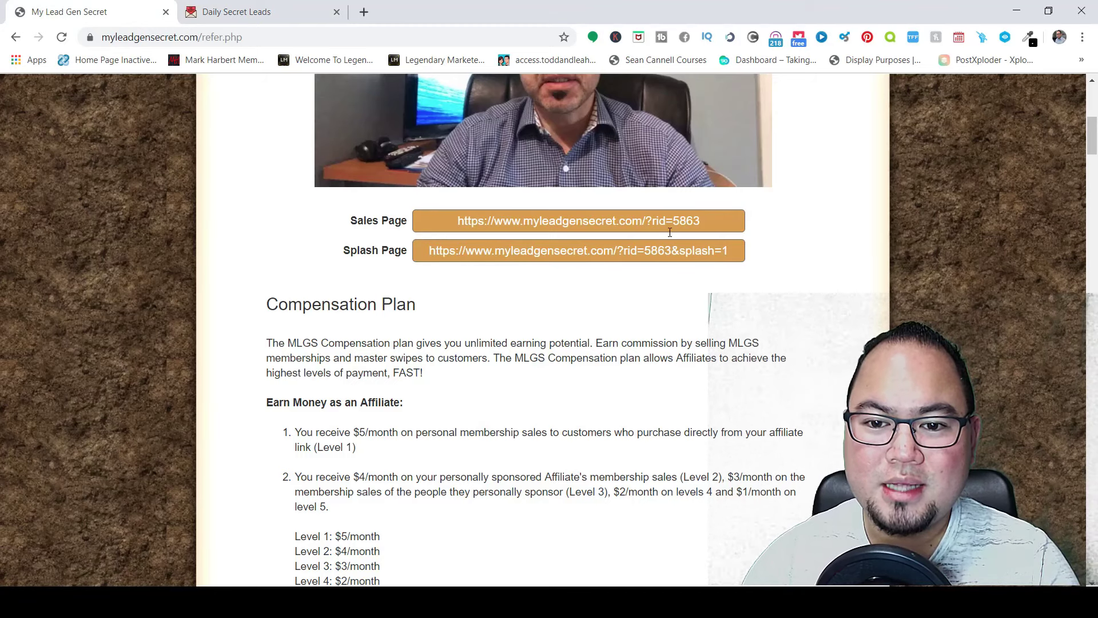
pyautogui.scroll(3, 669, 232)
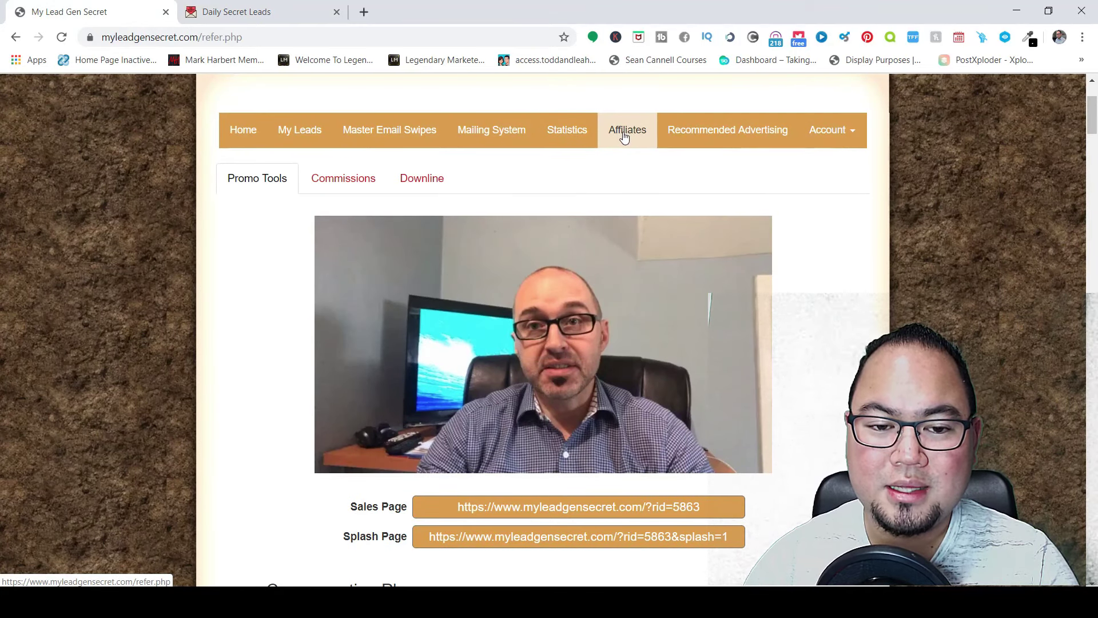
pyautogui.scroll(-2, 647, 485)
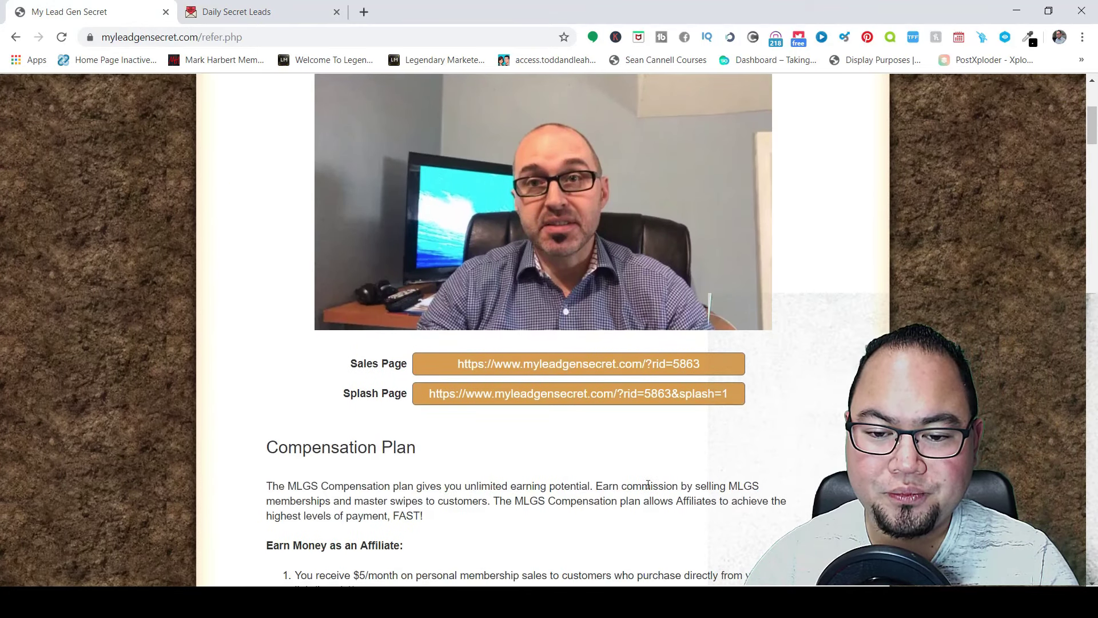
pyautogui.doubleClick(673, 363)
pyautogui.hotkey('ctrl', 'a')
pyautogui.click(722, 366)
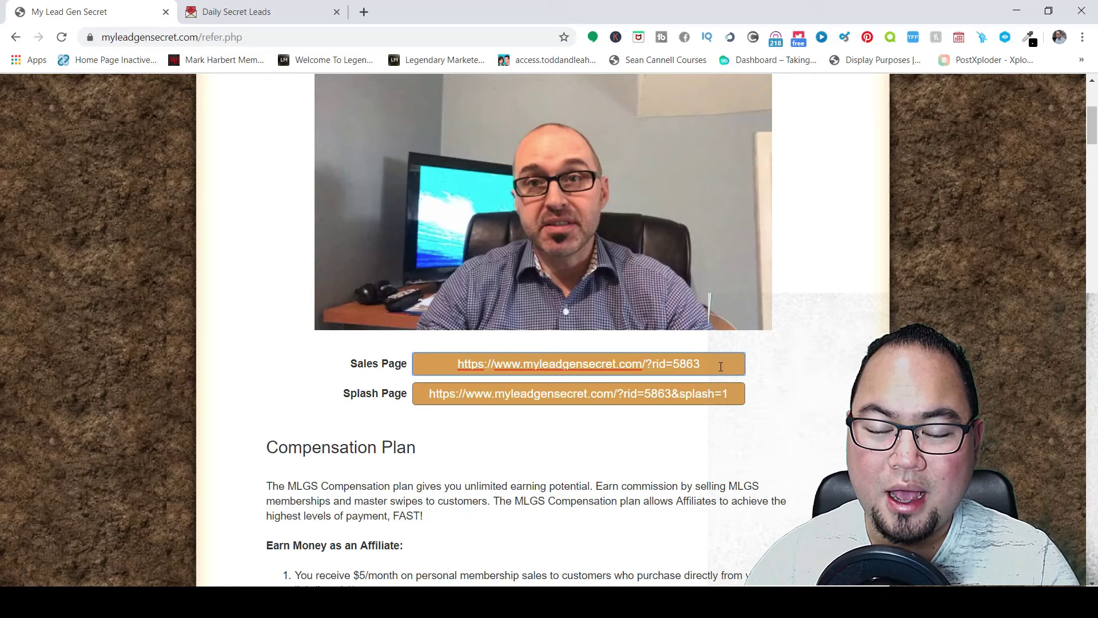
pyautogui.click(236, 12)
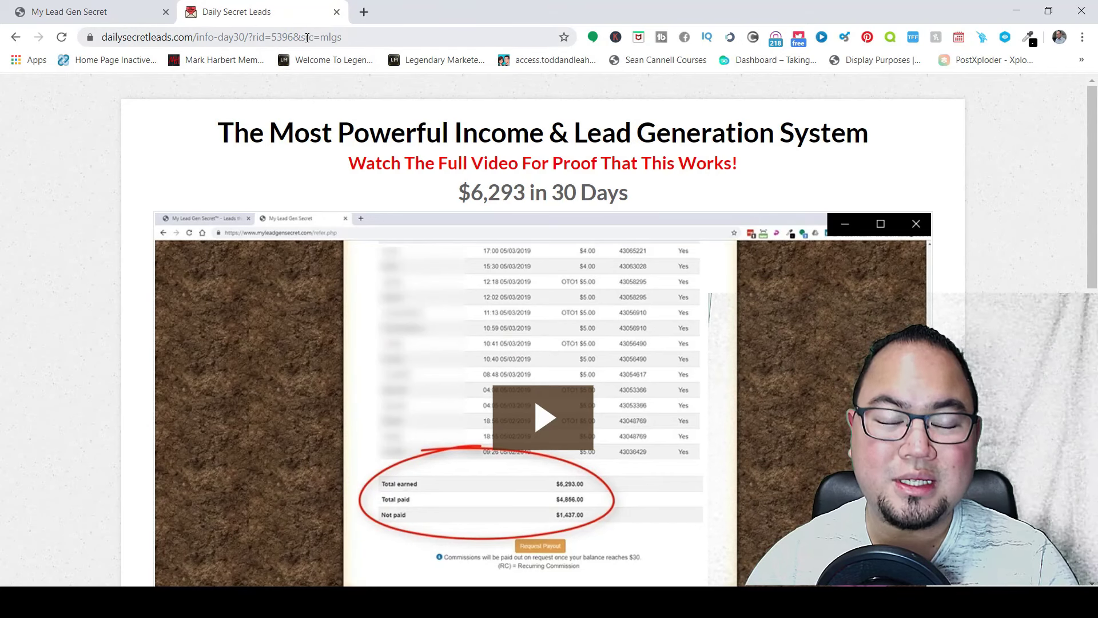
# Select rid number 5396 in the Daily Secret Leads address for replacement with 1234.
pyautogui.moveTo(274, 38); pyautogui.dragTo(290, 39)
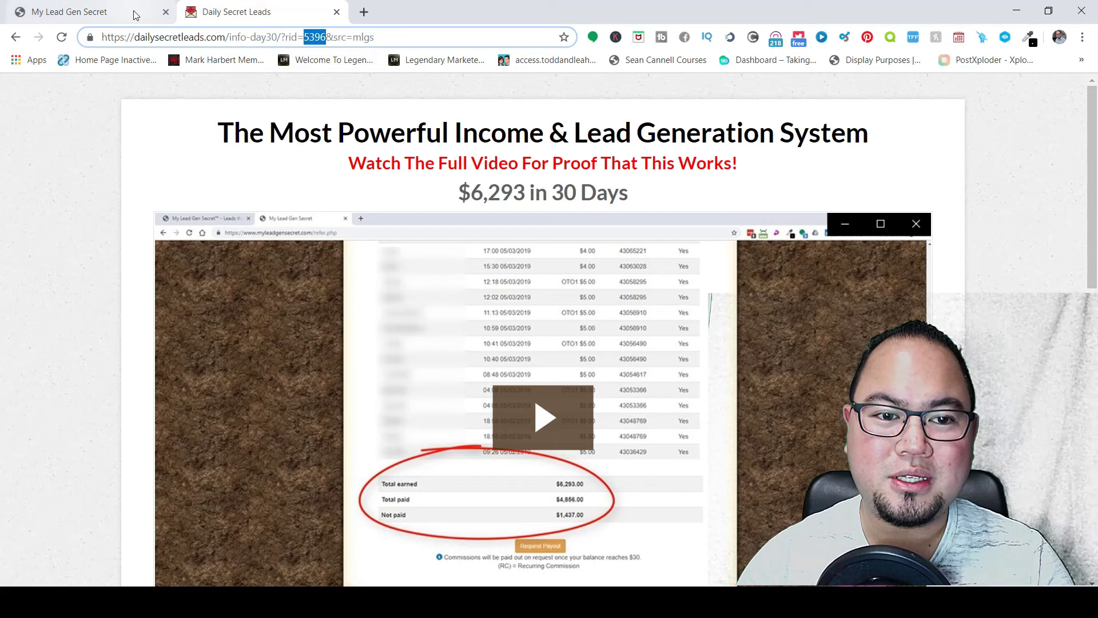
pyautogui.write('1234')
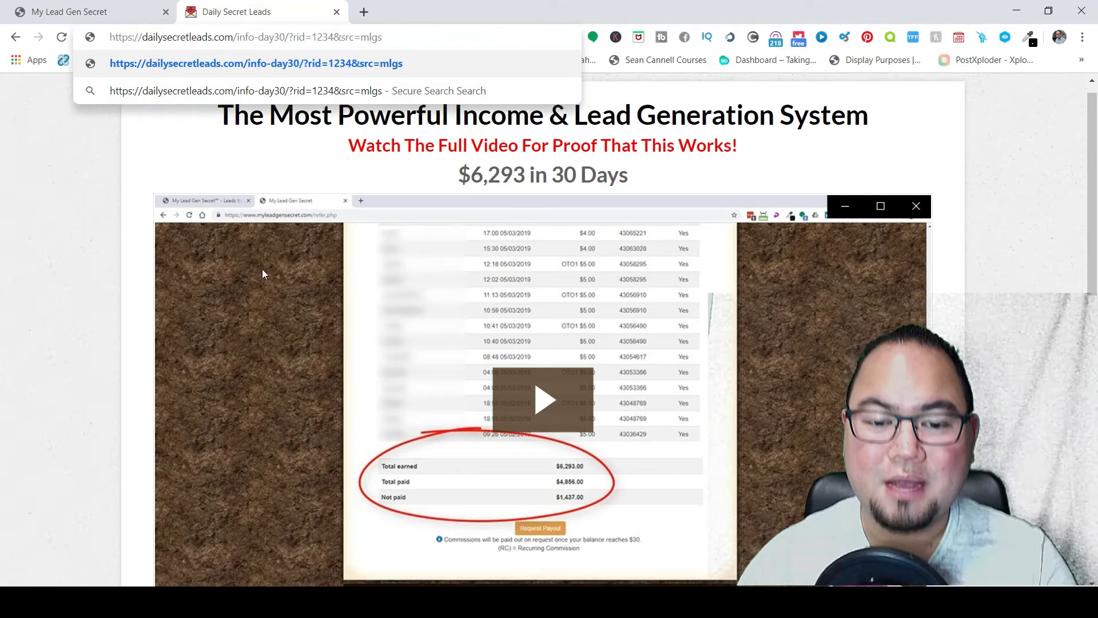
pyautogui.scroll(-3, 264, 273)
pyautogui.scroll(-2, 267, 274)
pyautogui.scroll(-2, 769, 364)
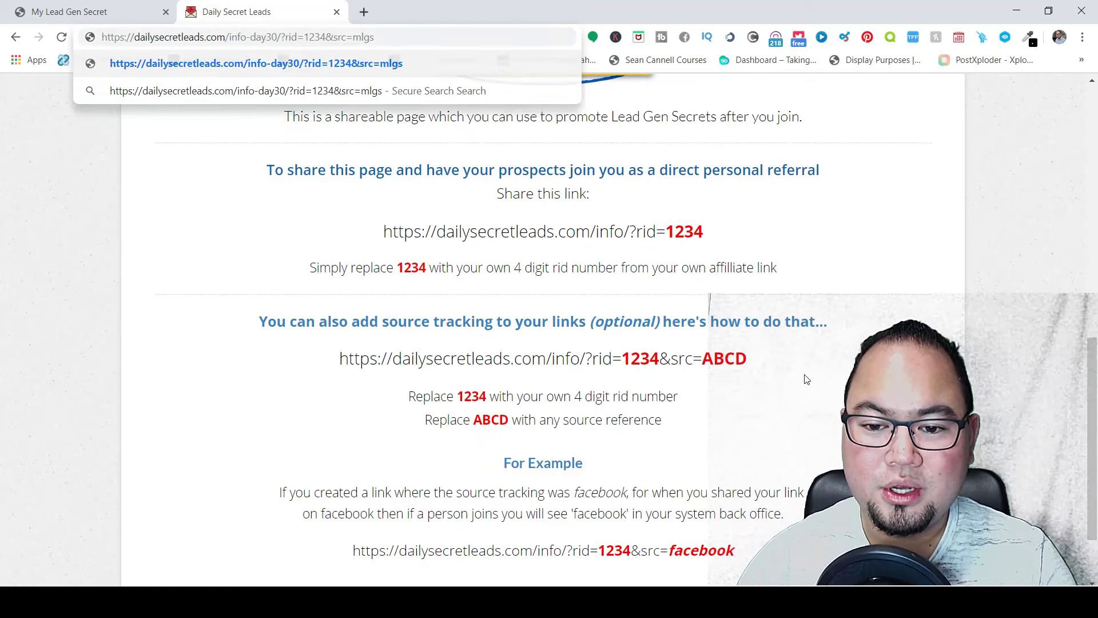
# Select rid 1234 in the address and highlight the &src=ABCD example text.
pyautogui.click(670, 368)
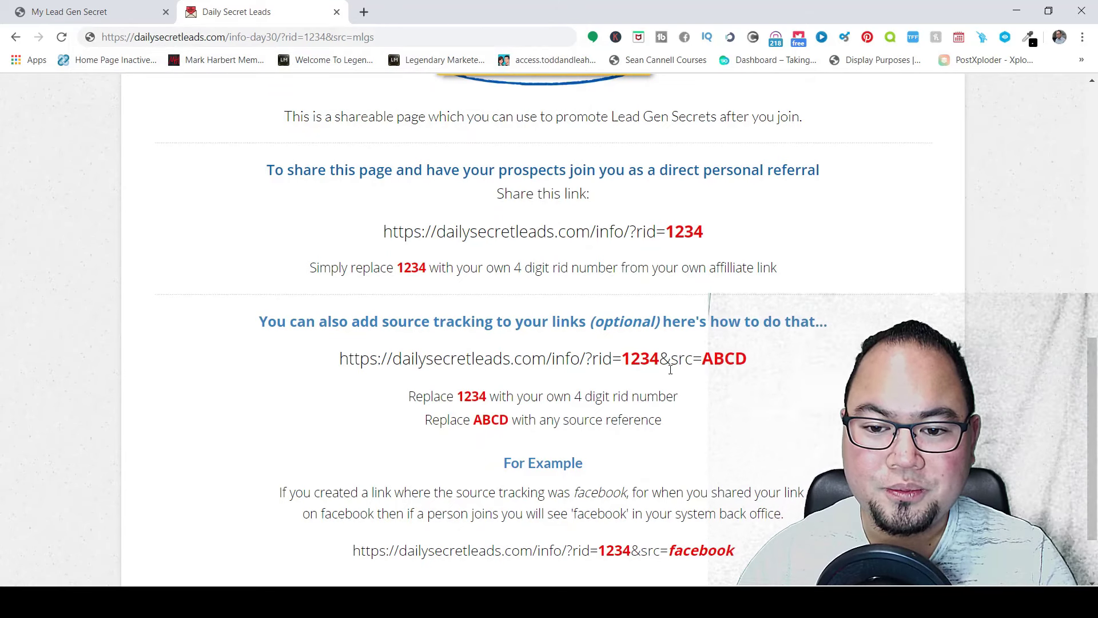
pyautogui.click(314, 38)
pyautogui.doubleClick(317, 37)
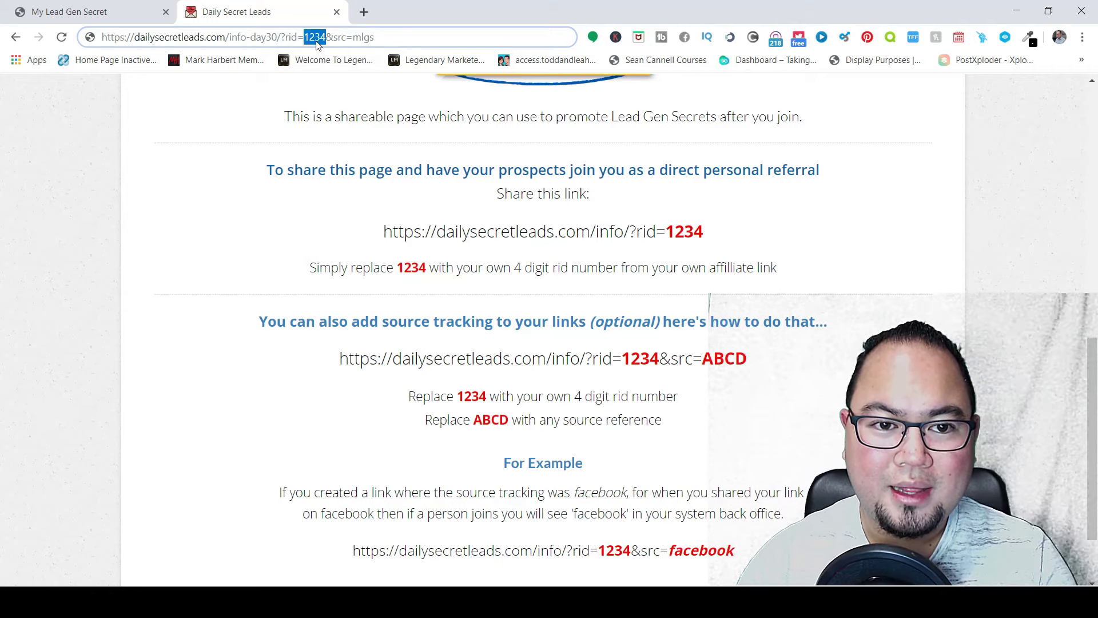
pyautogui.click(703, 392)
pyautogui.moveTo(660, 359); pyautogui.dragTo(760, 372)
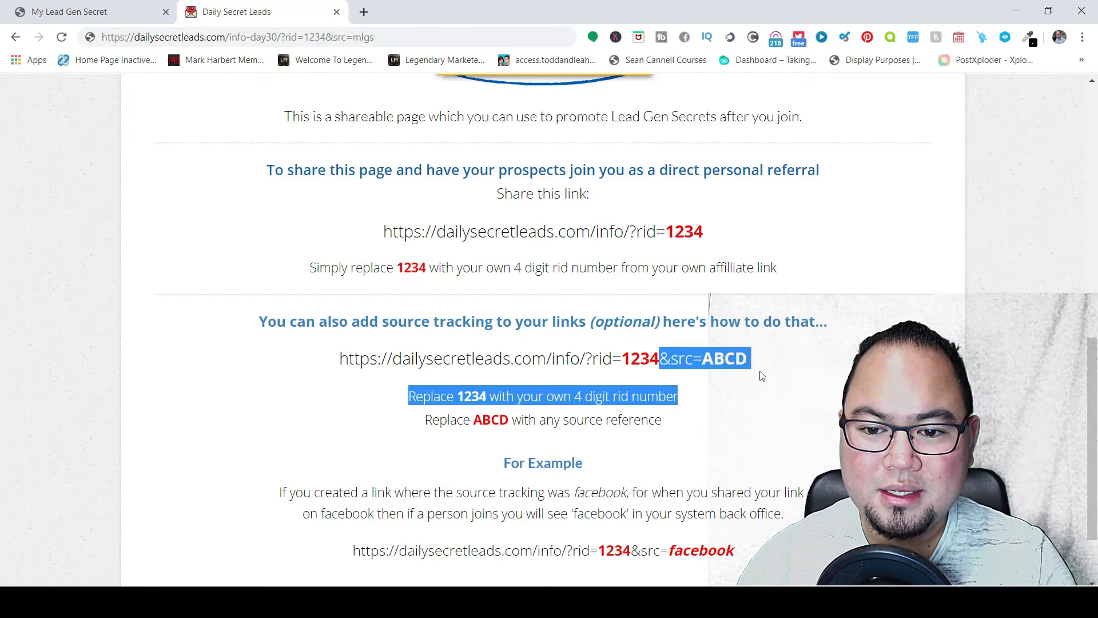
pyautogui.click(765, 385)
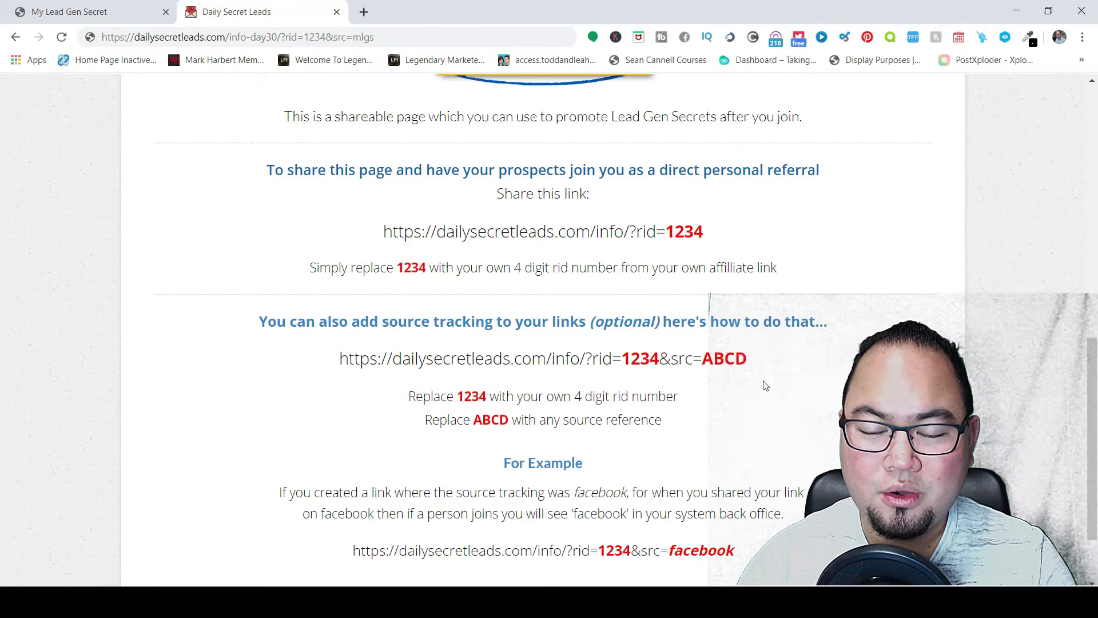
# Replace the src value mlgs1 with facebook in the address, then erase it.
pyautogui.click(375, 36)
pyautogui.moveTo(374, 36); pyautogui.dragTo(352, 37)
pyautogui.write('fad')
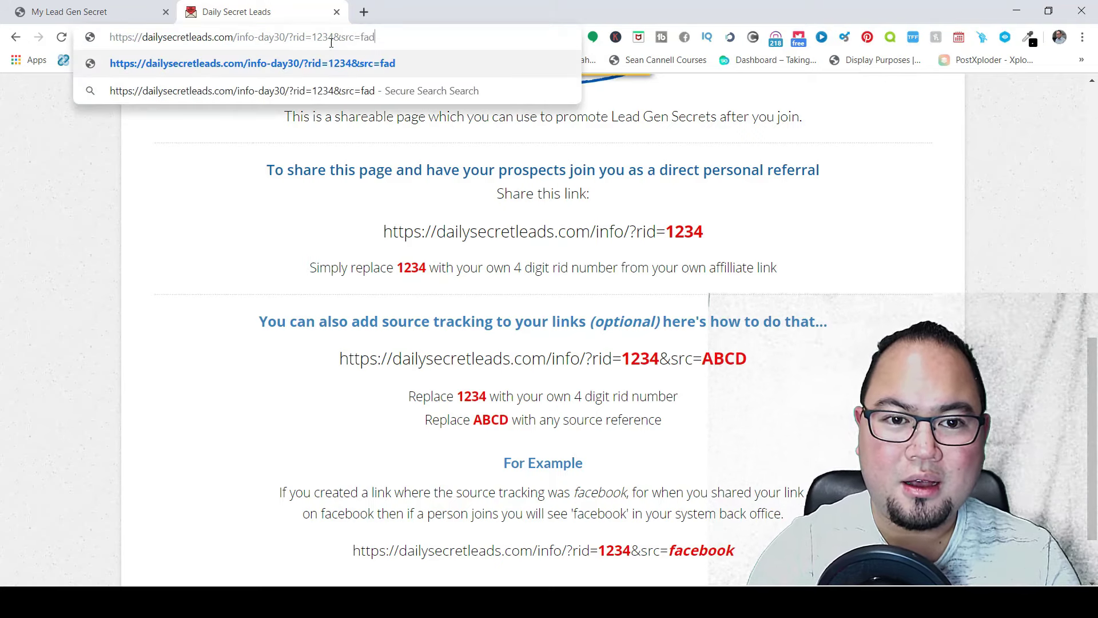
pyautogui.press('BackSpace')
pyautogui.write('cebook')
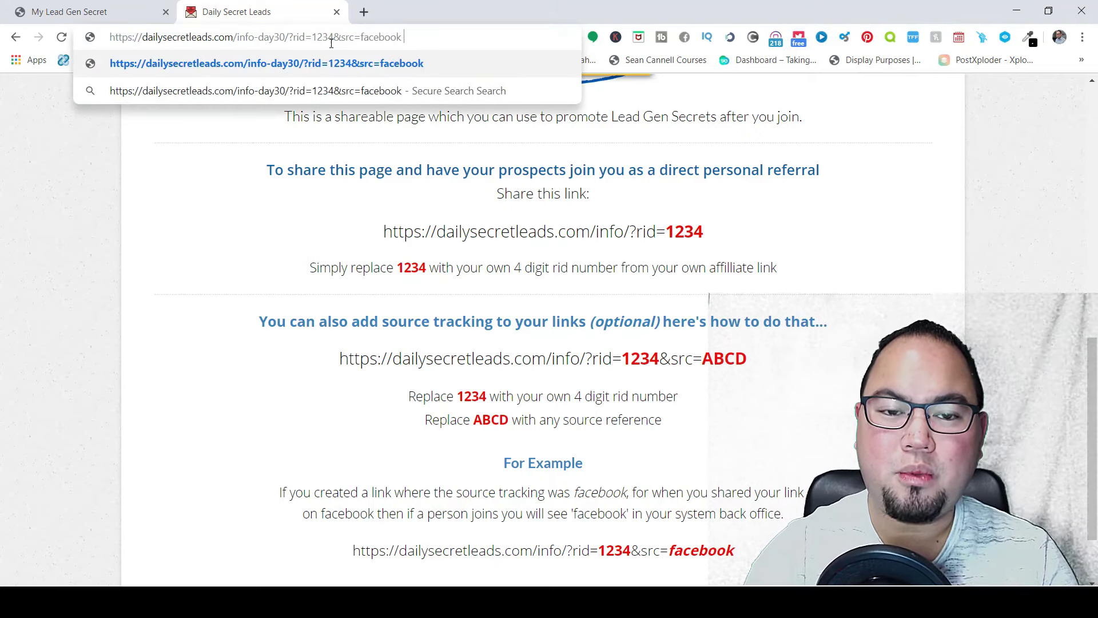
pyautogui.press('BackSpace')
pyautogui.press('BackSpace')
pyautogui.press('BackSpace')
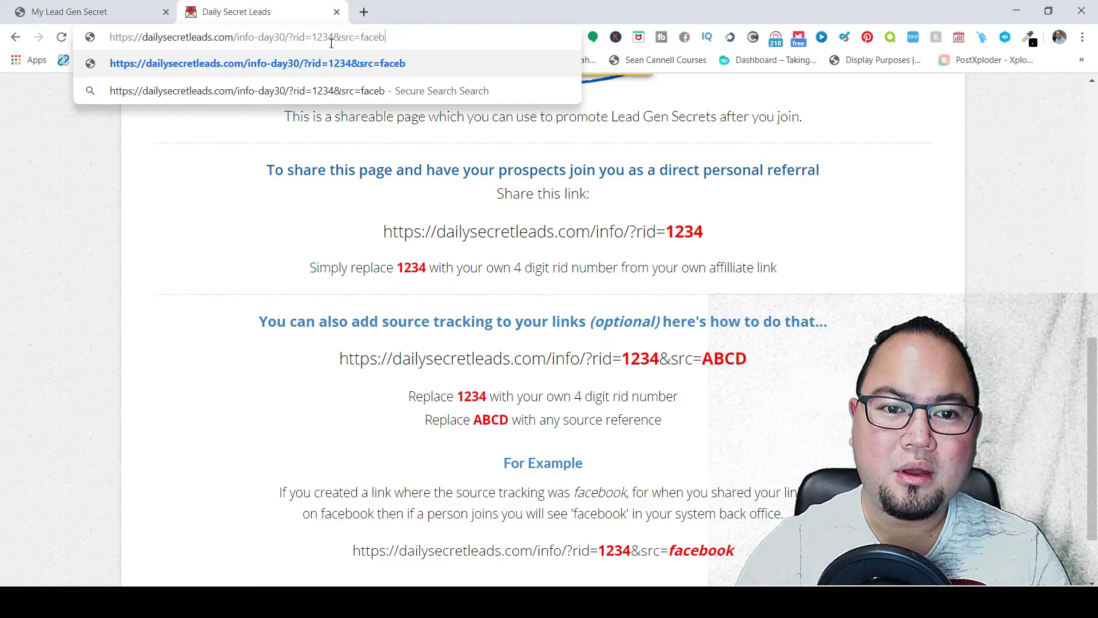
pyautogui.press('BackSpace')
pyautogui.press('BackSpace')
pyautogui.press('BackSpace')
pyautogui.press('BackSpace')
pyautogui.press('BackSpace')
# Close DevTools, try youtube and mlgs1 as src values, then erase them, leaving src= blank.
pyautogui.press('F12')
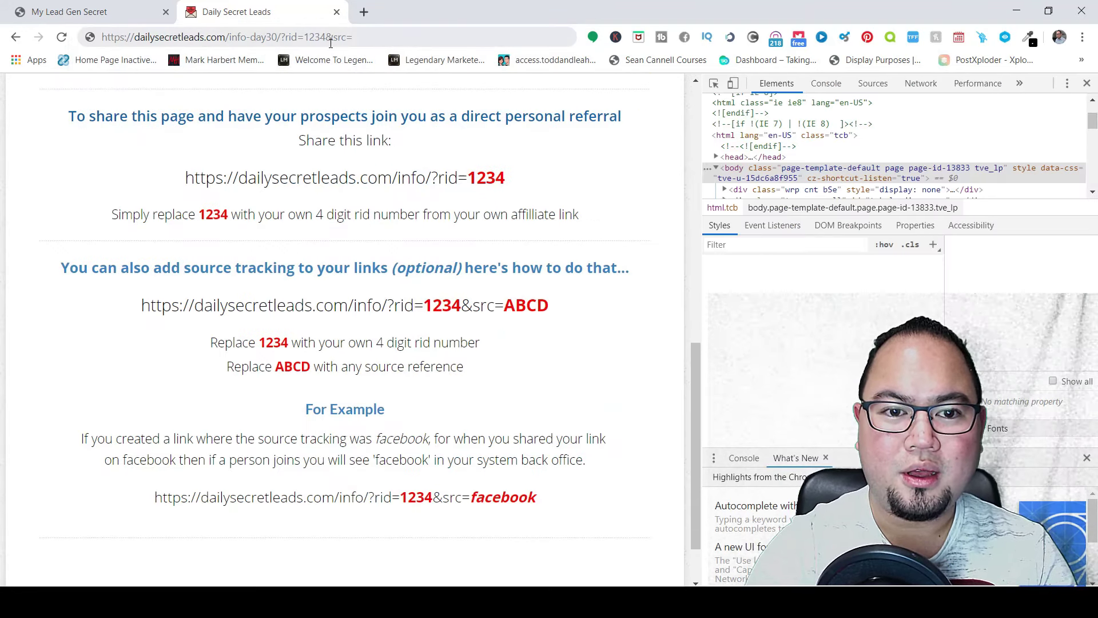
pyautogui.click(1087, 83)
pyautogui.click(348, 36)
pyautogui.write('youtube')
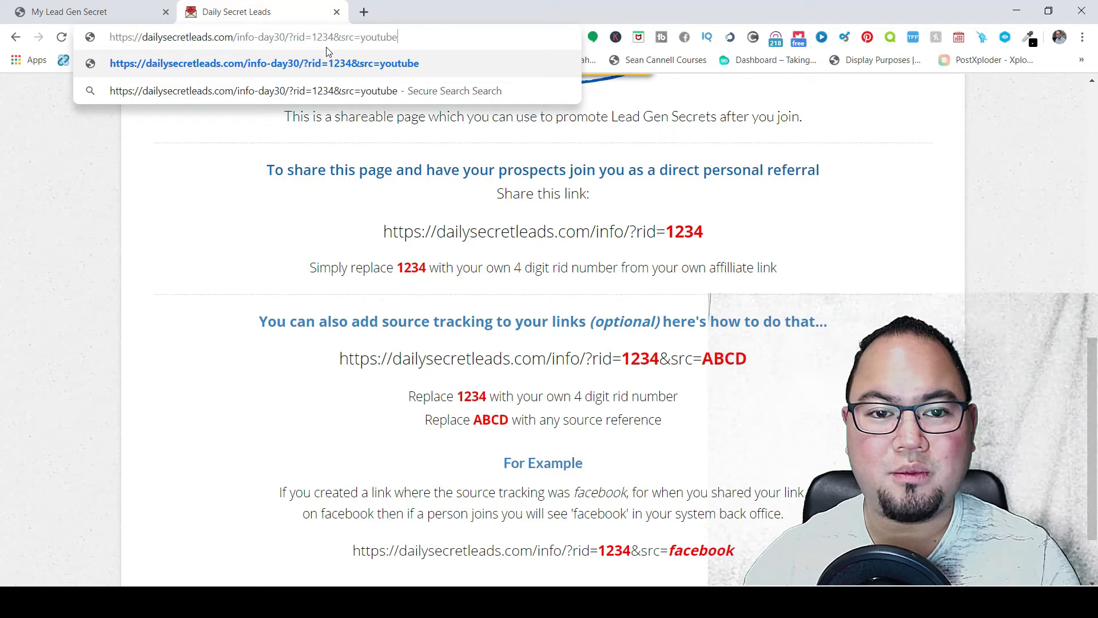
pyautogui.press('BackSpace')
pyautogui.press('BackSpace')
pyautogui.press('BackSpace')
pyautogui.press('BackSpace')
pyautogui.press('BackSpace')
pyautogui.press('BackSpace')
pyautogui.press('BackSpace')
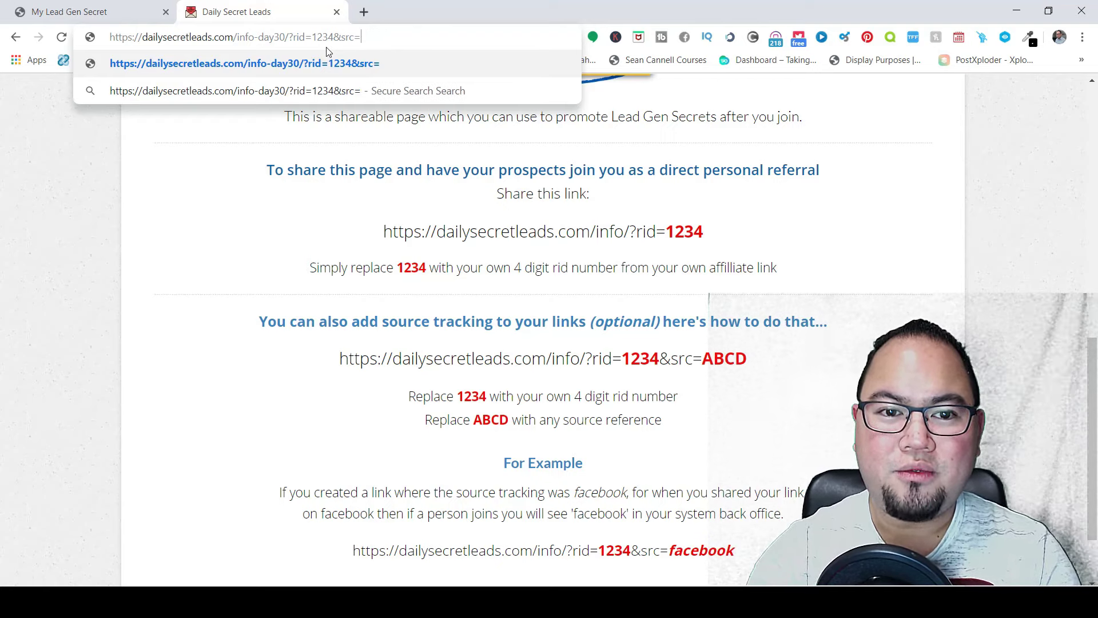
pyautogui.write('mlgs1')
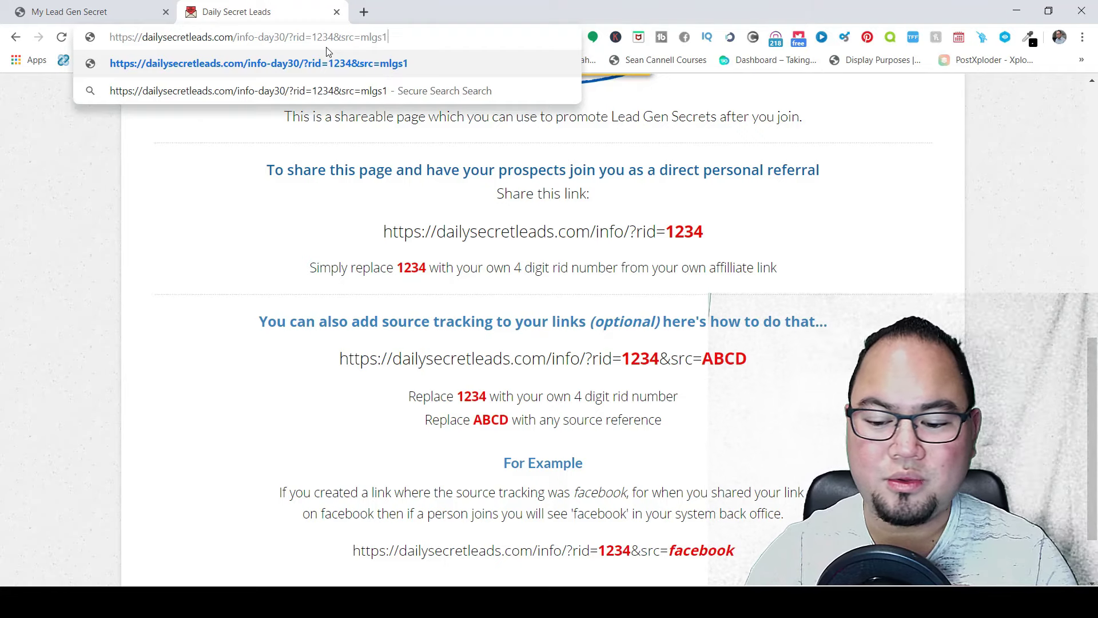
pyautogui.press('BackSpace')
pyautogui.press('BackSpace')
pyautogui.press('BackSpace')
pyautogui.press('BackSpace')
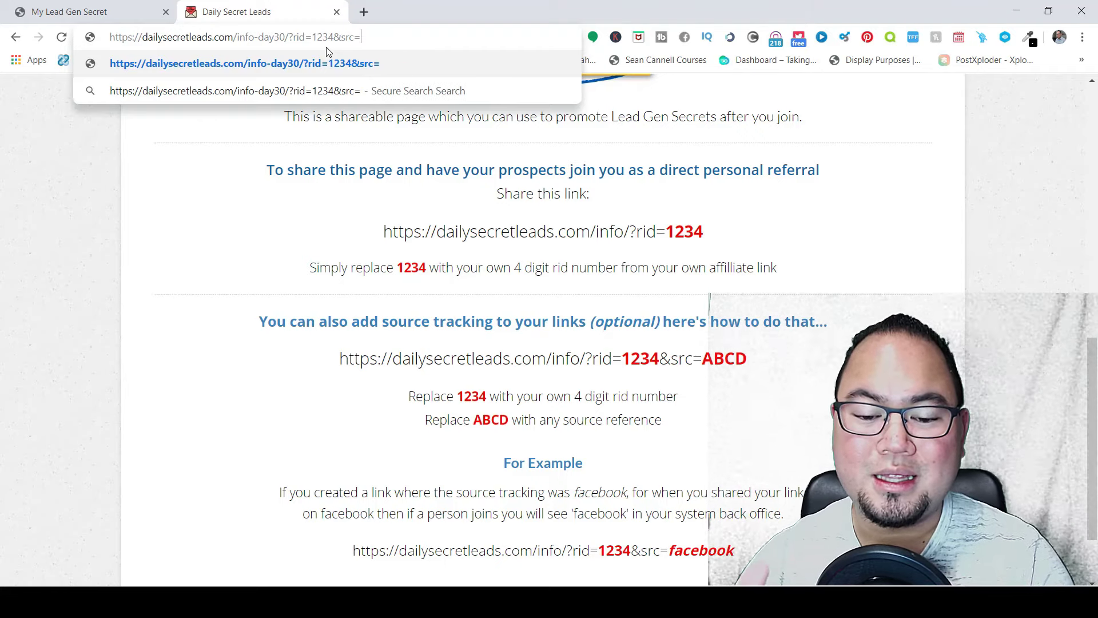
pyautogui.scroll(-2, 557, 281)
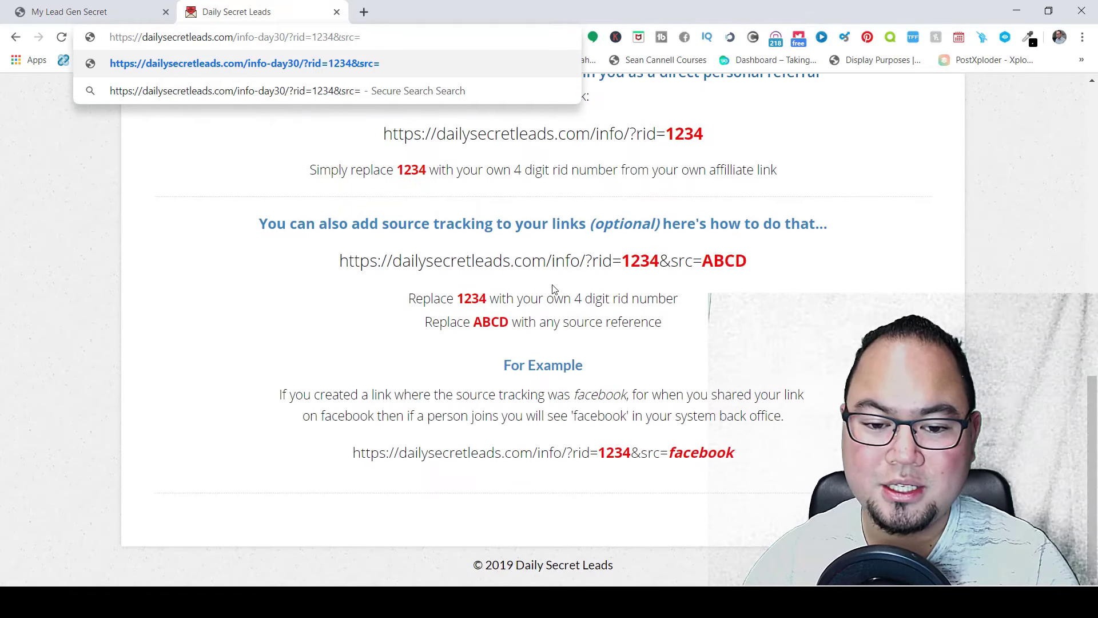
pyautogui.scroll(5, 552, 288)
pyautogui.scroll(4, 506, 273)
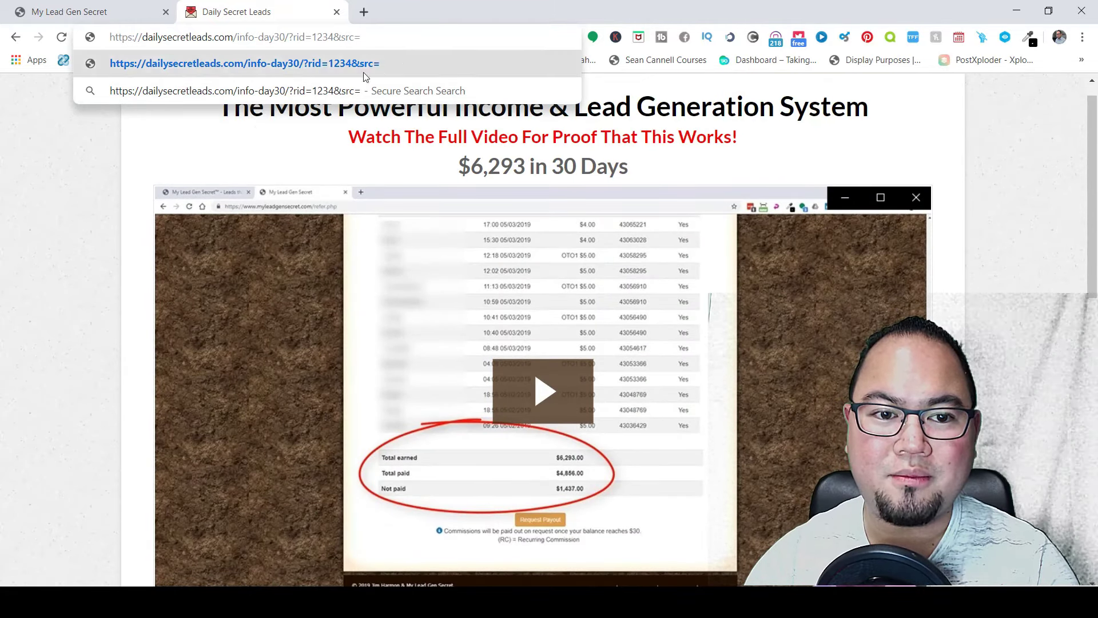
pyautogui.click(243, 142)
pyautogui.scroll(1, 271, 165)
pyautogui.scroll(-3, 272, 164)
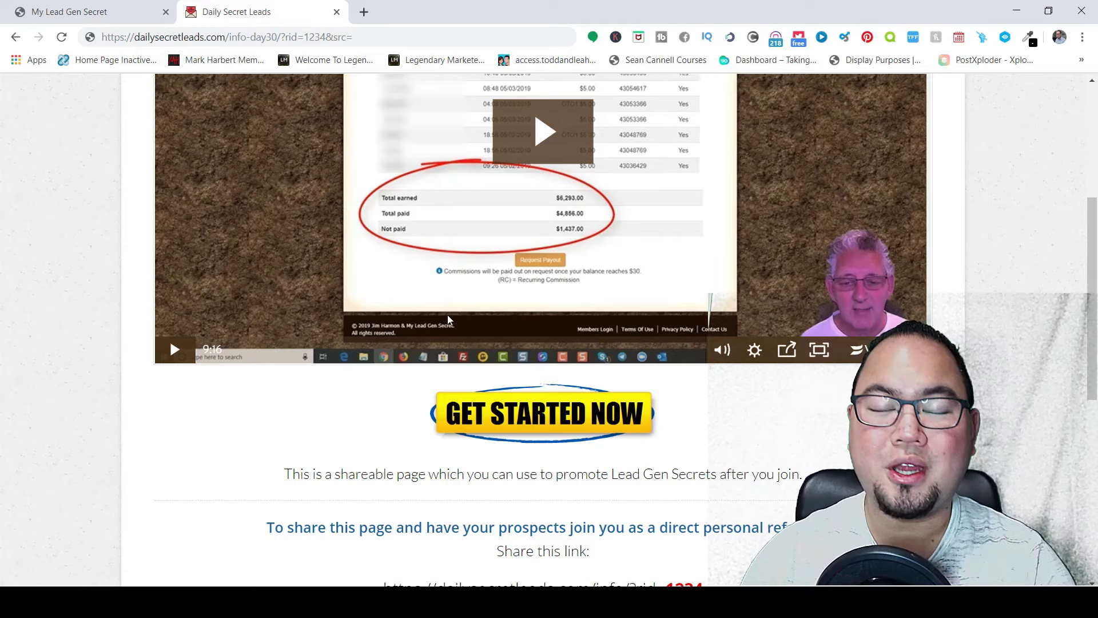
pyautogui.scroll(-5, 448, 316)
pyautogui.scroll(1, 486, 346)
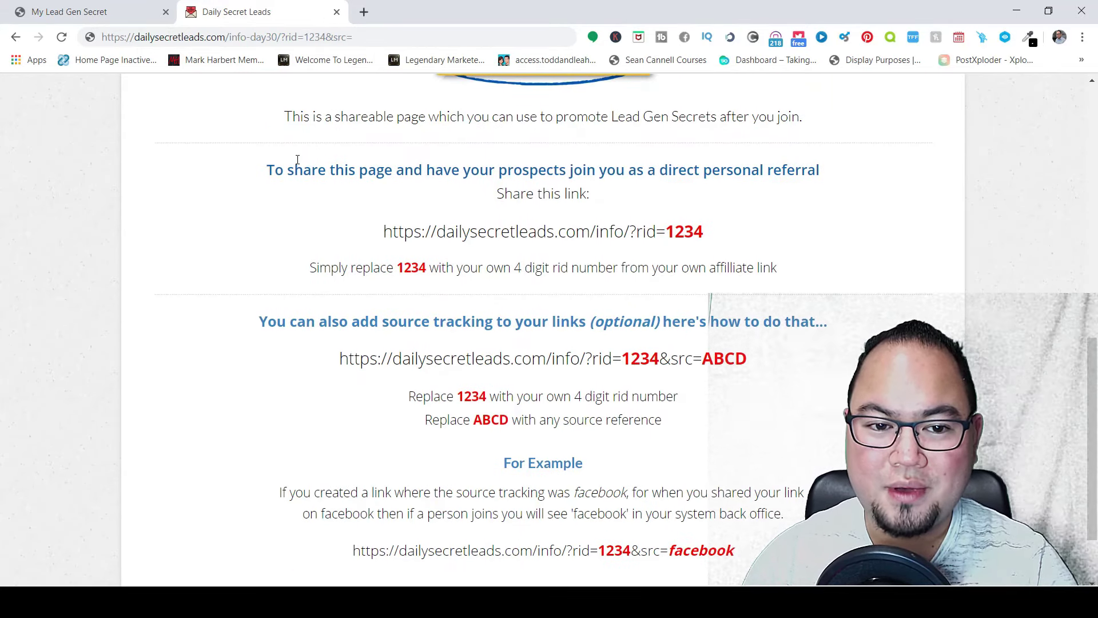
pyautogui.scroll(4, 728, 471)
pyautogui.scroll(-3, 727, 471)
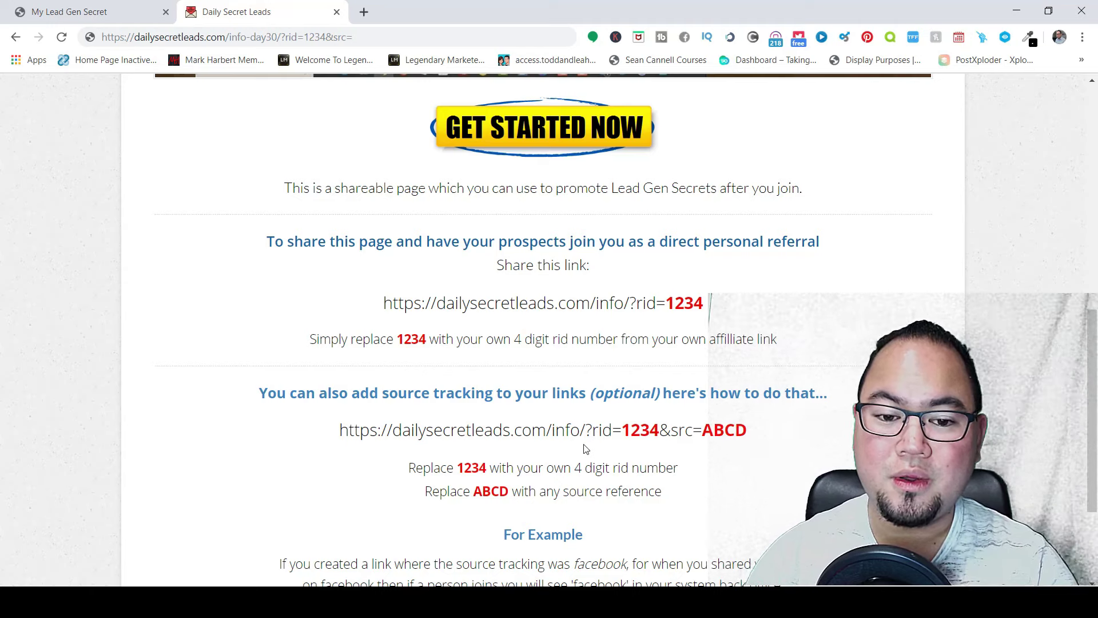
pyautogui.click(92, 12)
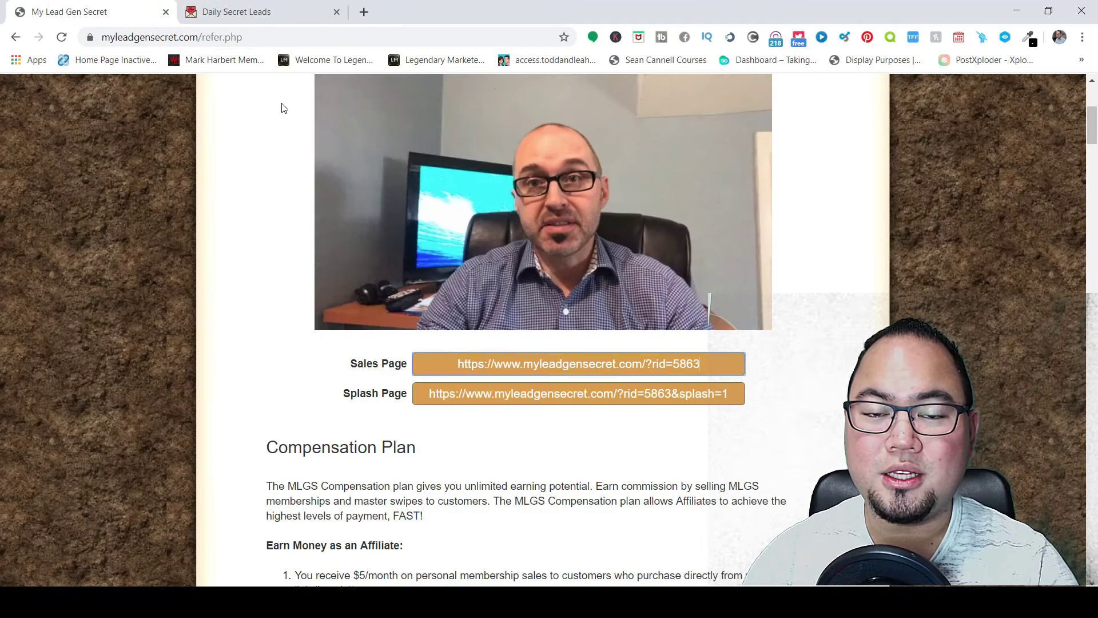
pyautogui.click(314, 14)
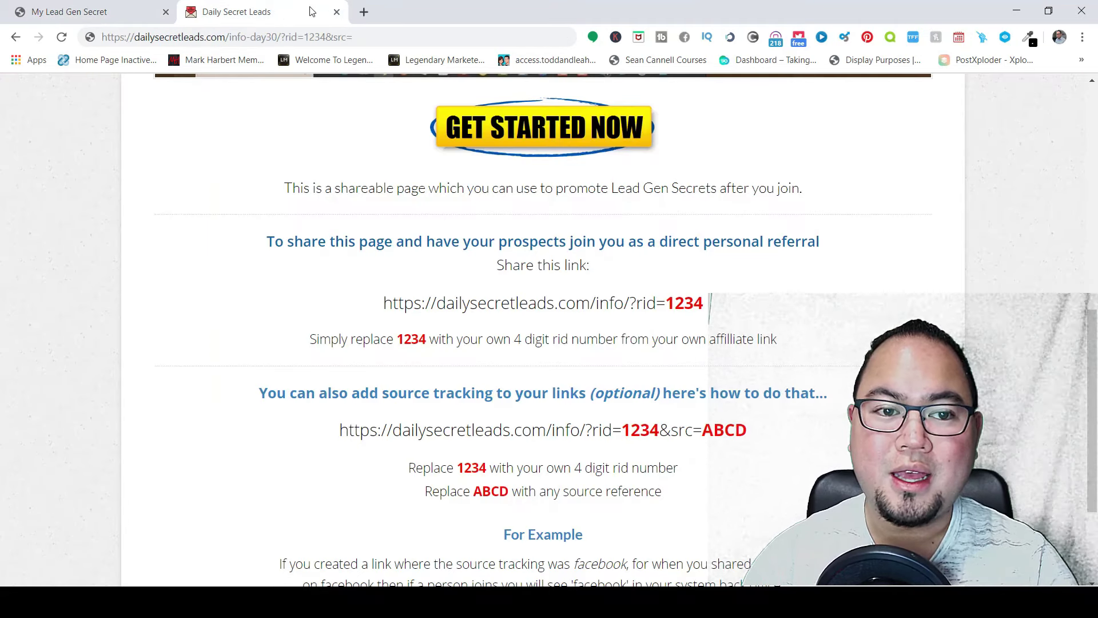
pyautogui.moveTo(305, 41); pyautogui.dragTo(326, 40)
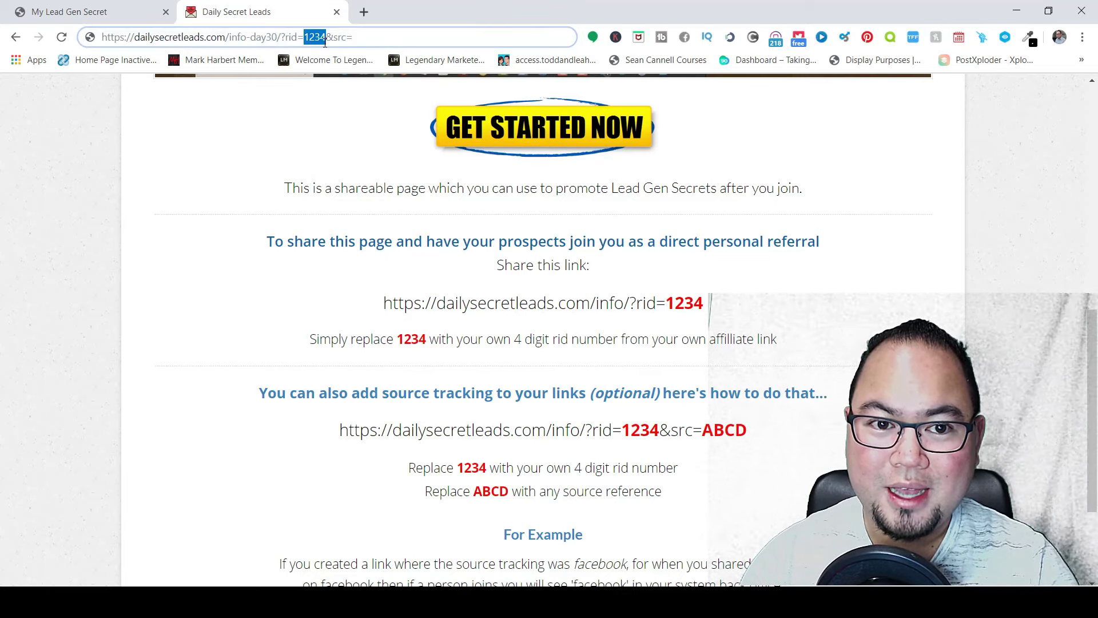